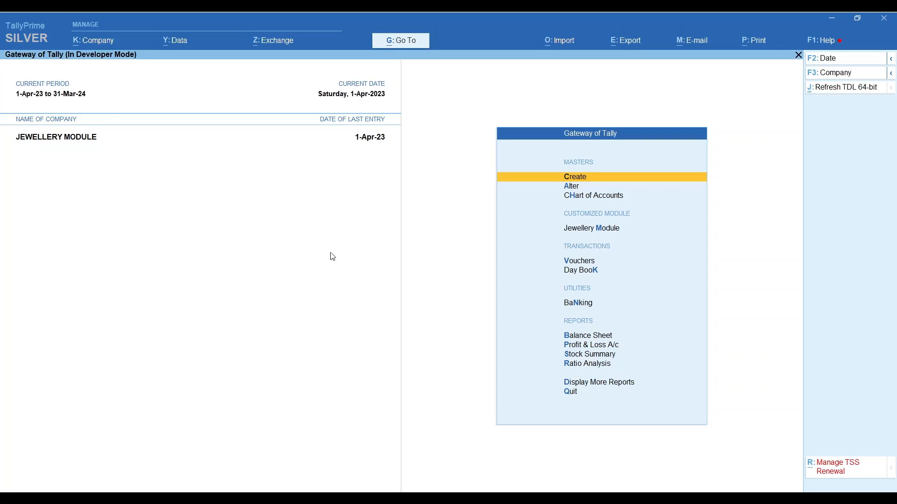
- Open the main configuration of the Jewellery Module
key("Down")
key("Down")
key("Down")
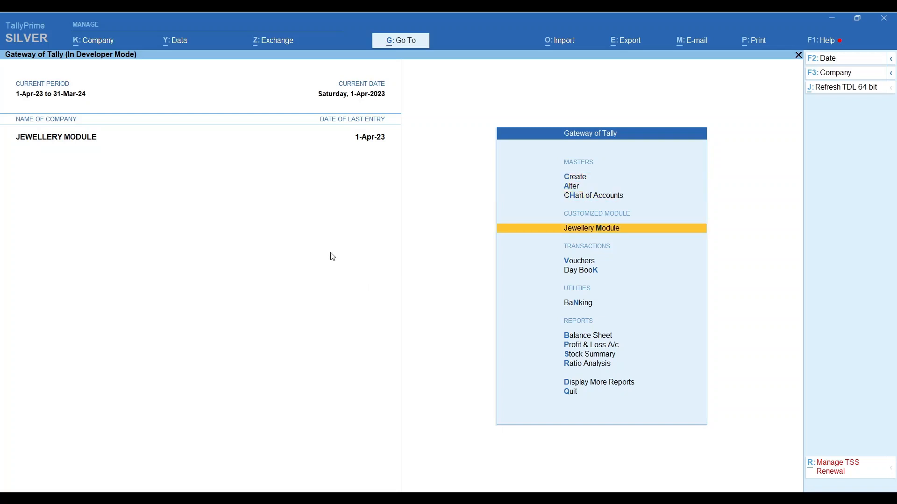
key("Return")
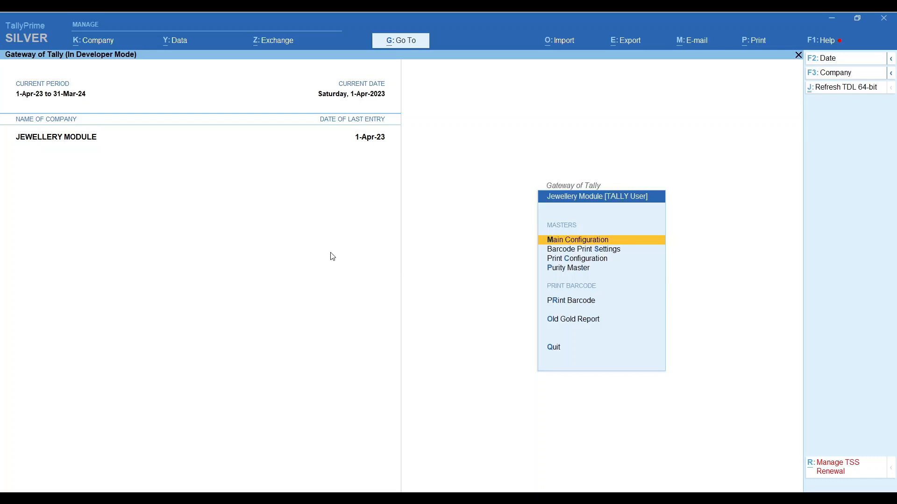
key("Return")
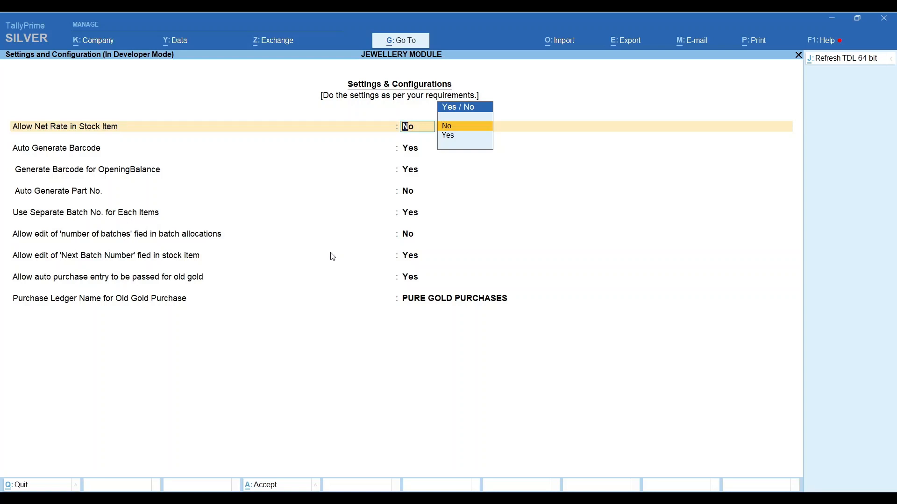
- Review the net rate, barcode, part number, batch and old gold settings through to the old gold purchase ledger
key("Return")
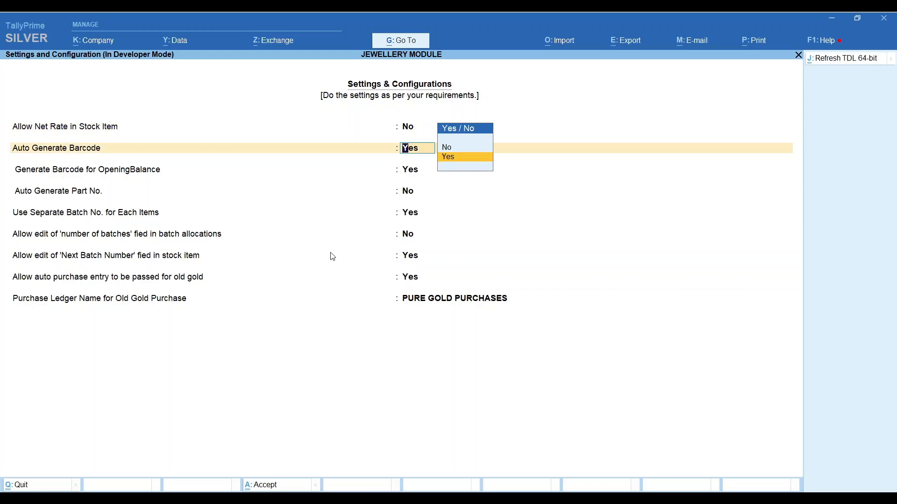
key("Return")
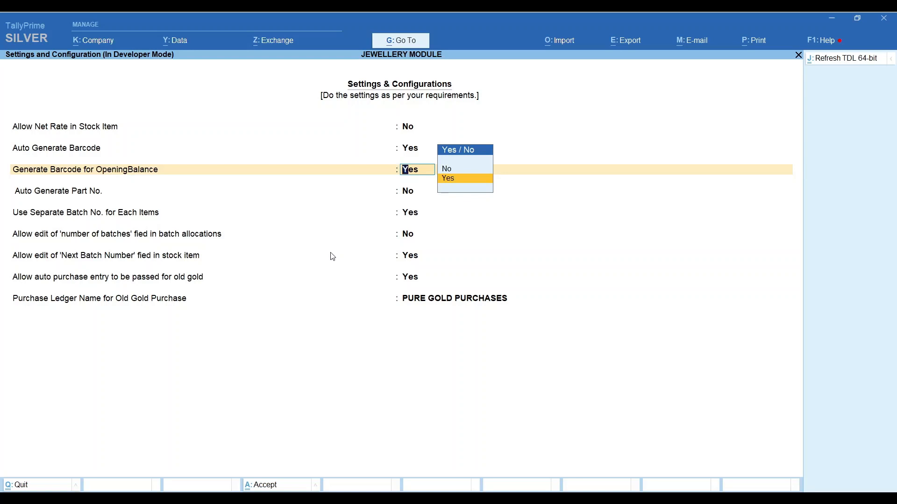
key("Return")
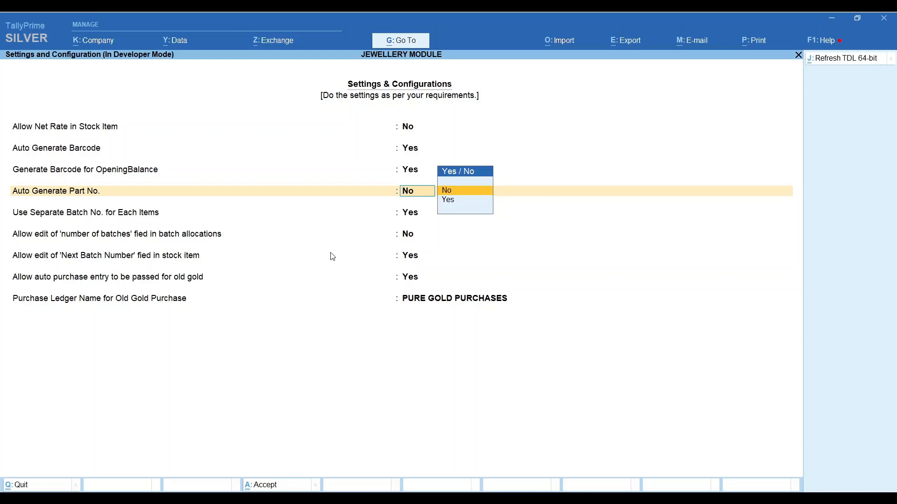
key("Return")
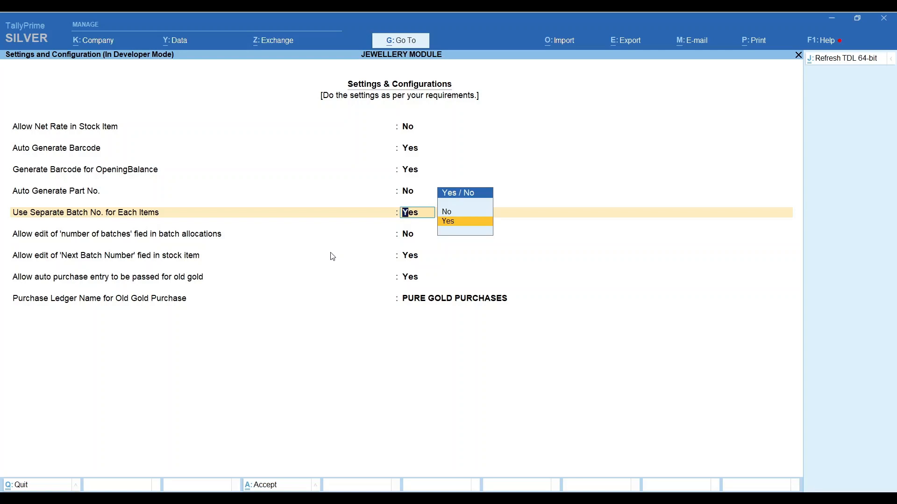
key("Return")
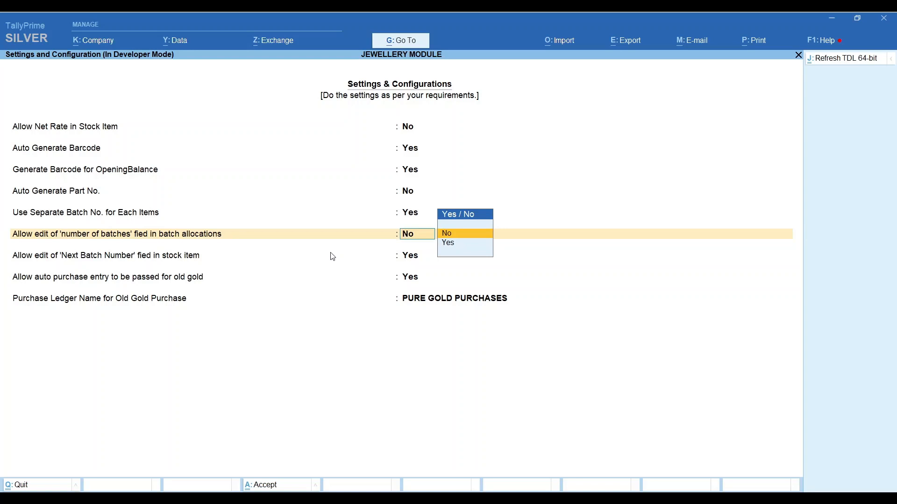
key("Return")
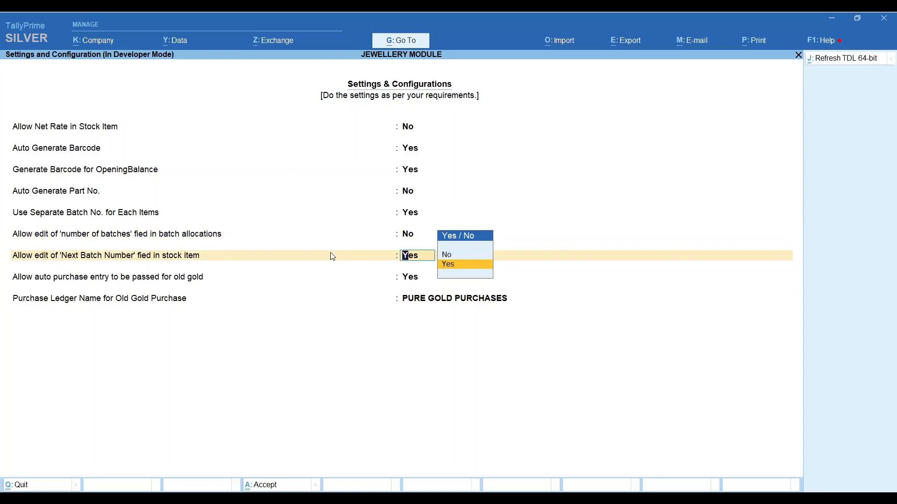
key("Return")
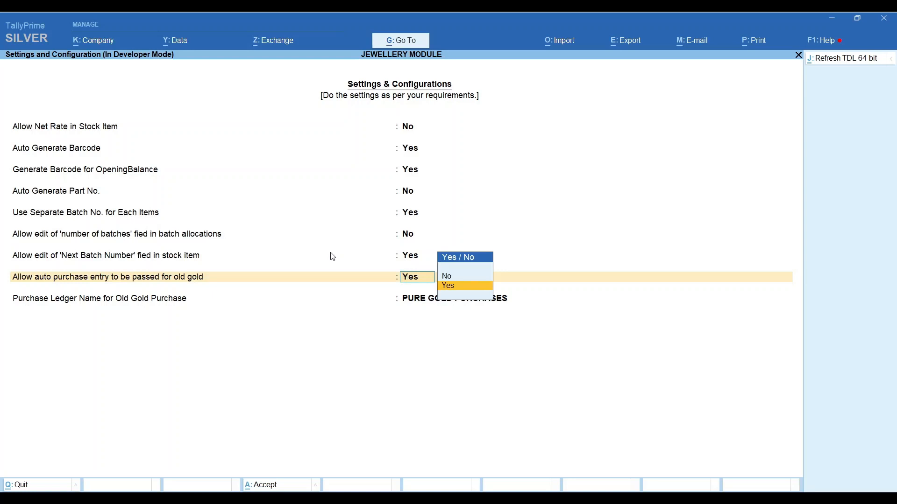
key("Return")
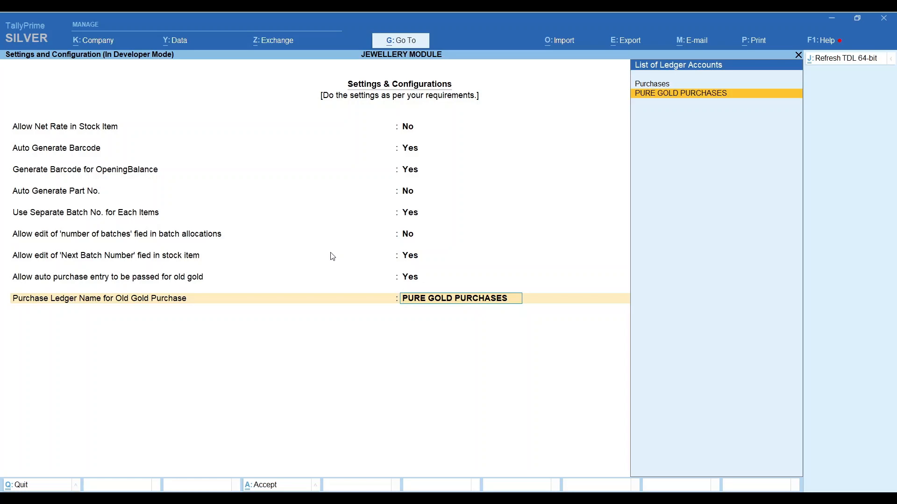
- Set the auto purchase entry for old gold to No and save the configuration
key("BackSpace")
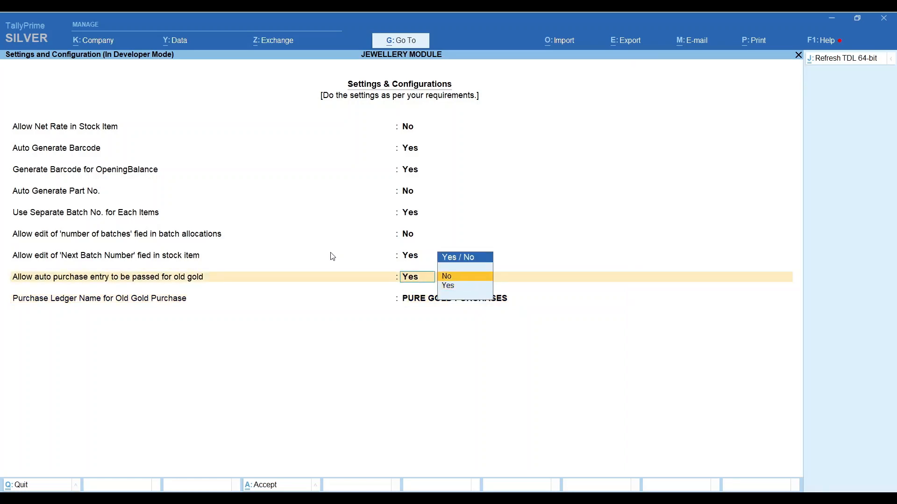
key("Return")
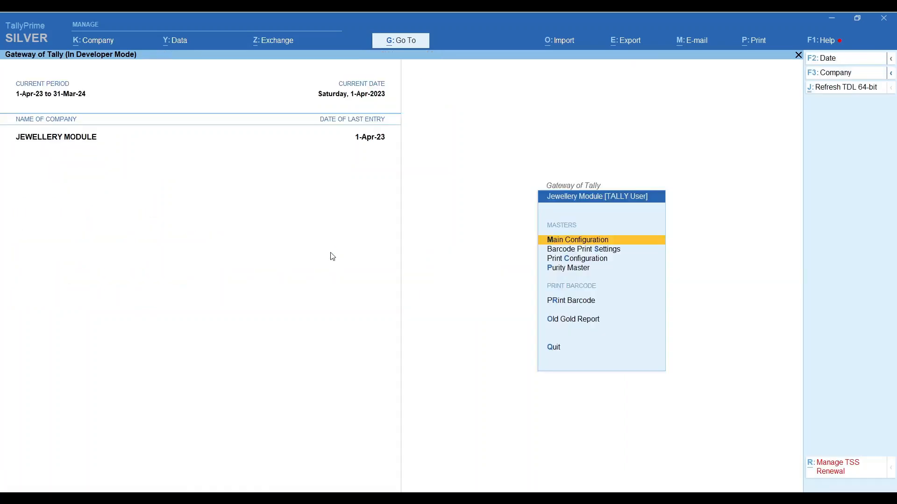
- In the main configuration, set auto purchase entry for old gold to Yes and choose PURE GOLD PURCHASES as its purchase ledger
key("Return")
key("Return")
key("Return")
key("Return")
key("Return")
key("Return")
key("Return")
key("Return")
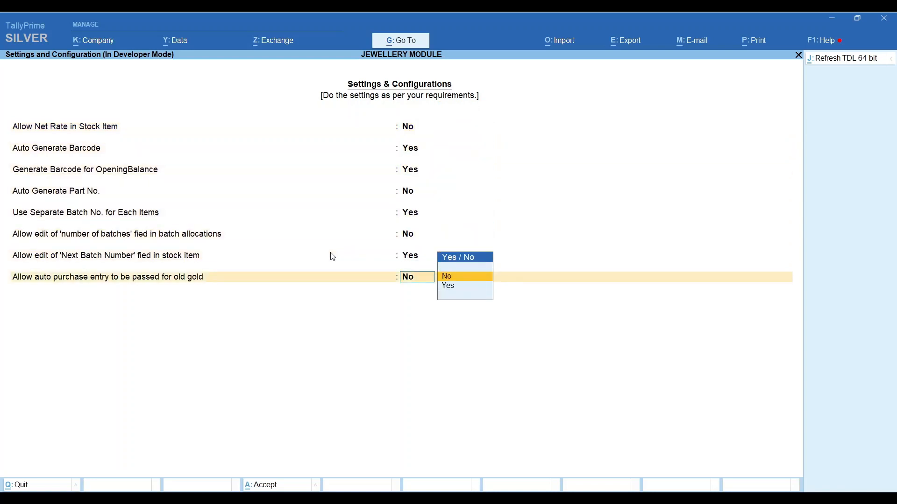
key("Down")
key("Return")
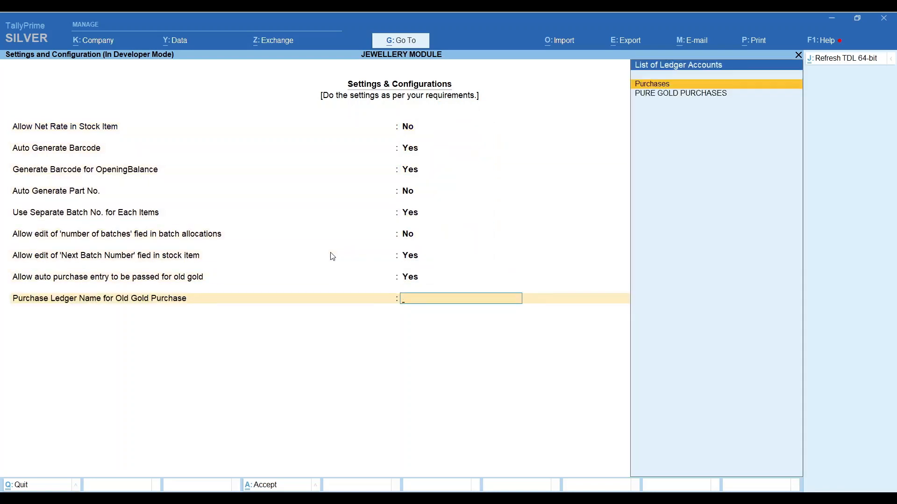
key("Down")
key("Return")
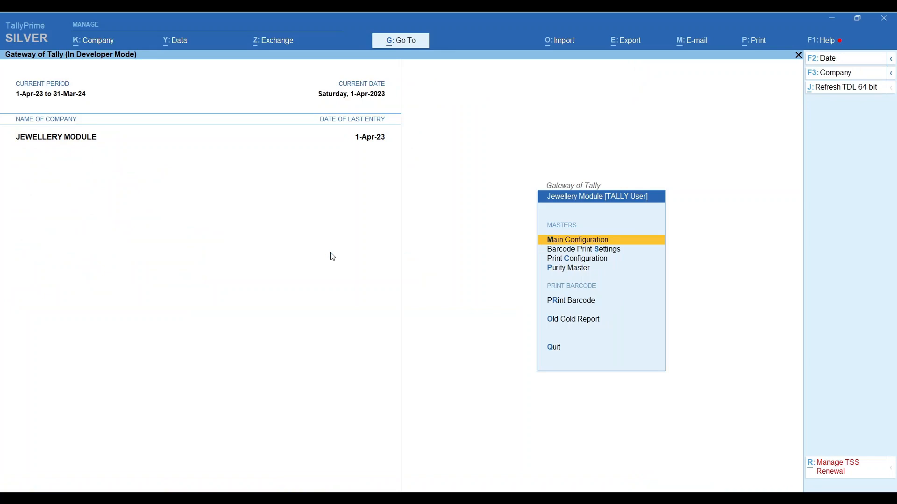
- In the barcode print settings, keep Batch Name as the barcode field and choose CutePDF Writer as the barcode printer
key("Down")
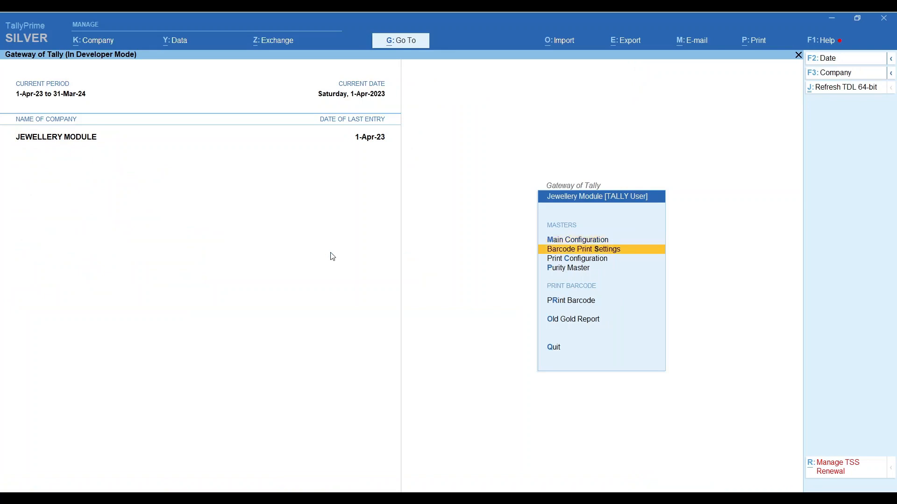
key("Return")
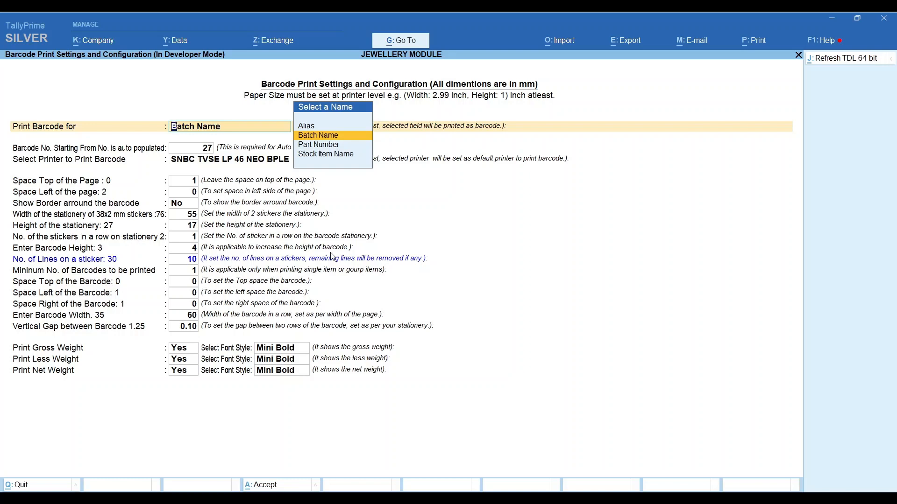
key("Return")
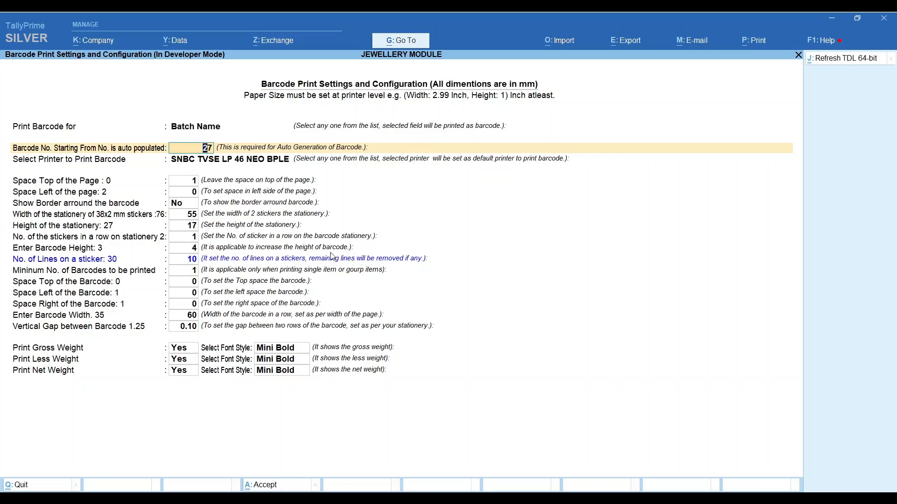
key("Return")
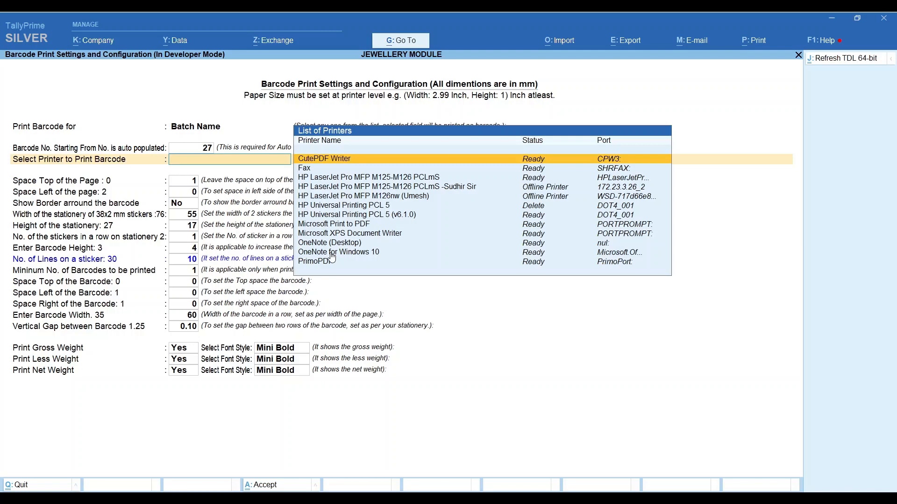
key("Return")
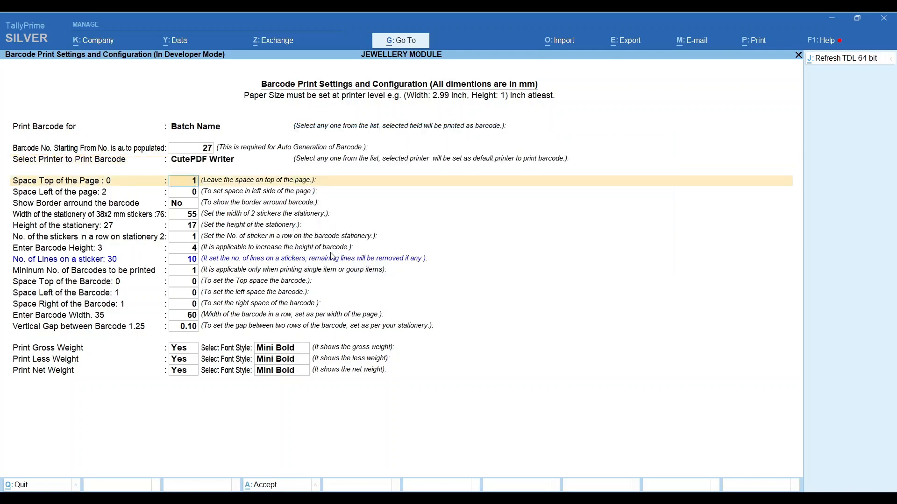
- Go through the page spacing, border, stationery and barcode size fields, then accept the barcode print settings
key("Return")
key("Return")
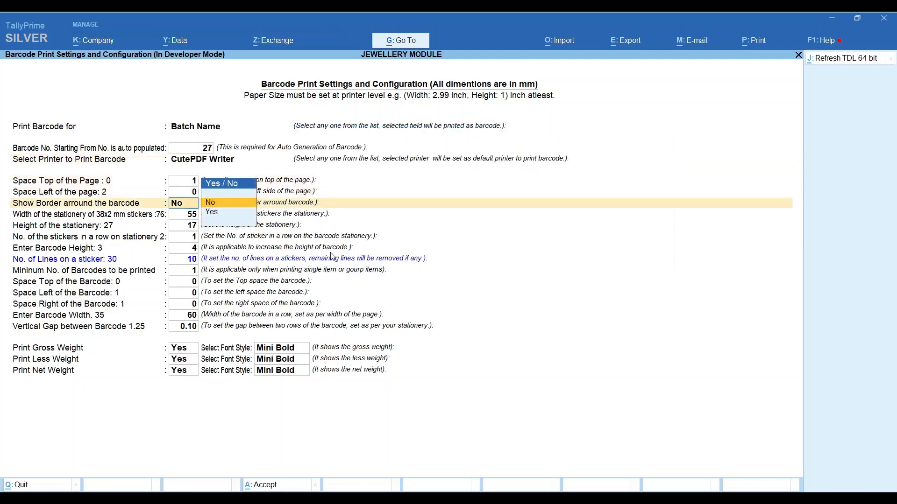
key("Return")
key("Return")
key("Return")
key("Return")
key("Return")
key("Return")
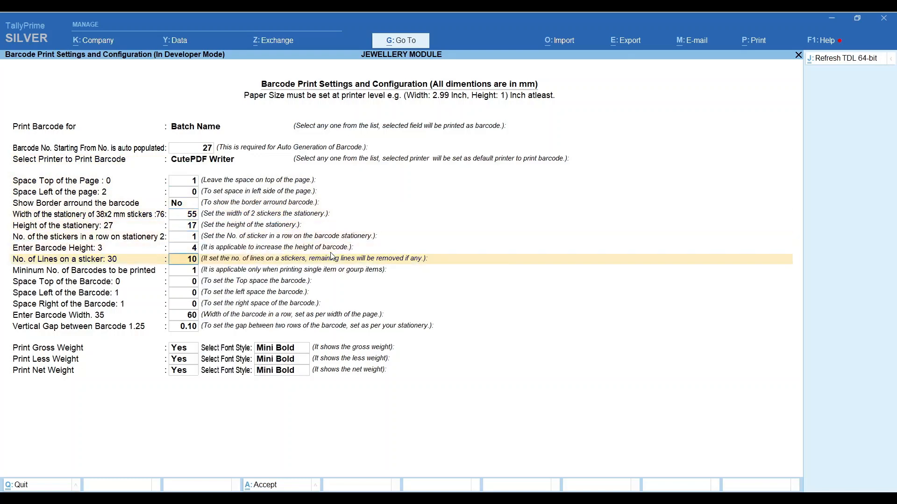
key("Return")
key("Return")
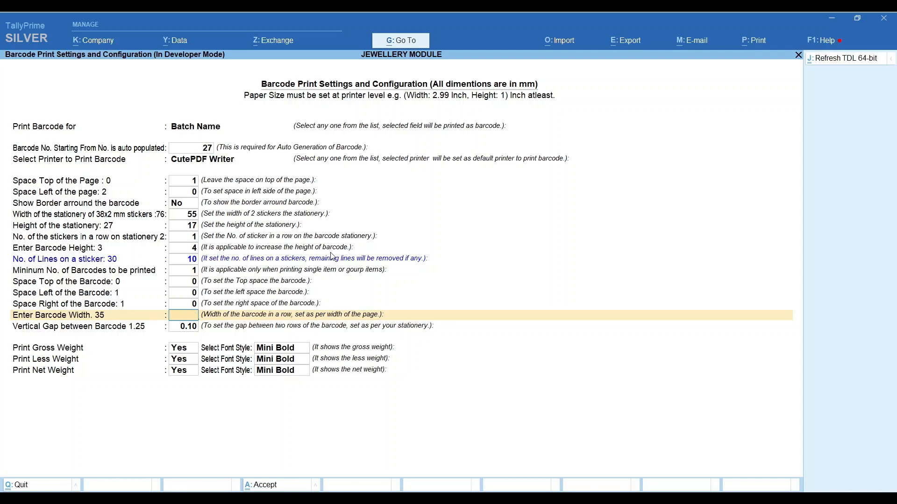
key("ctrl+a")
- In the print configuration, accept Yes for printing old gold details, purity column, gross, less and nett weight on invoices
key("Down")
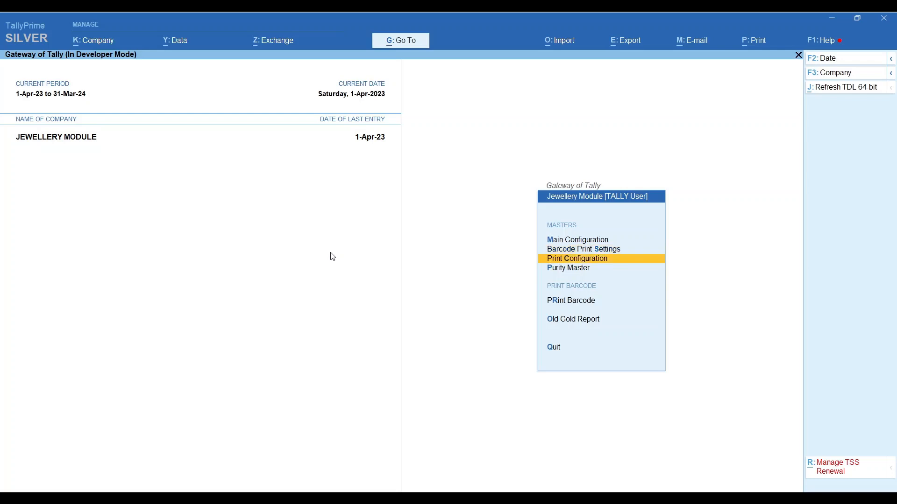
key("Return")
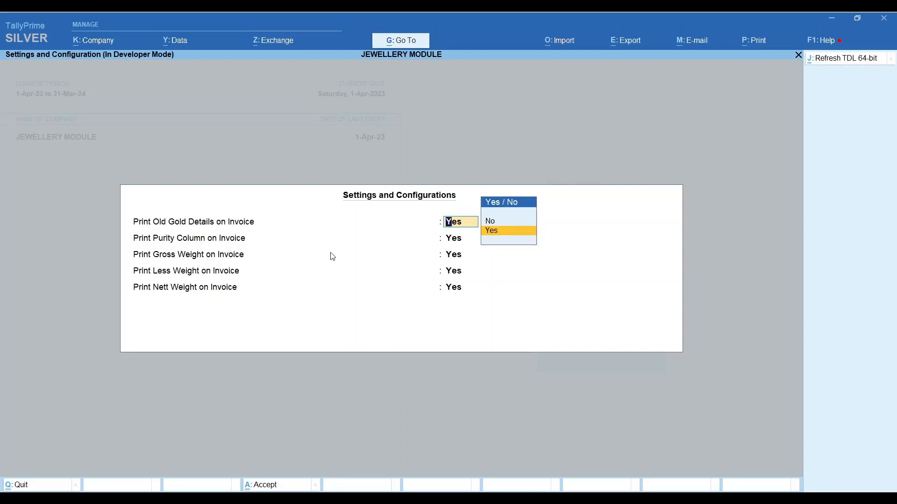
key("Return")
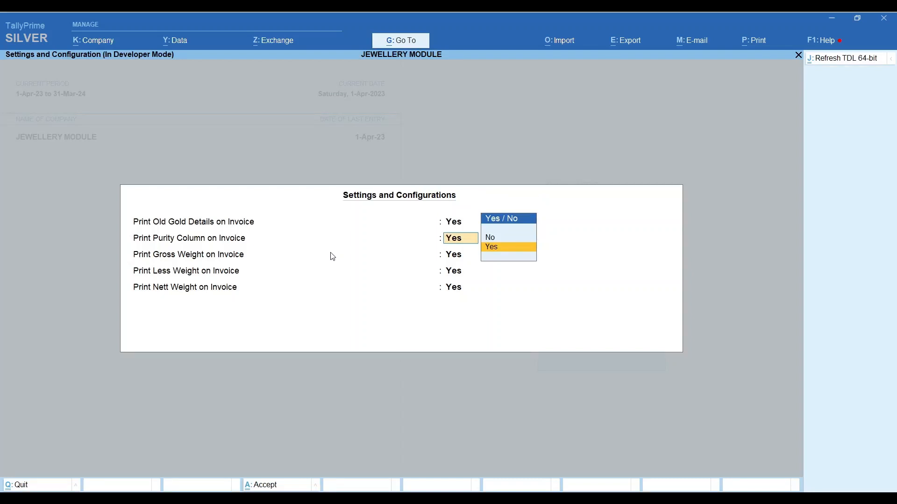
key("Return")
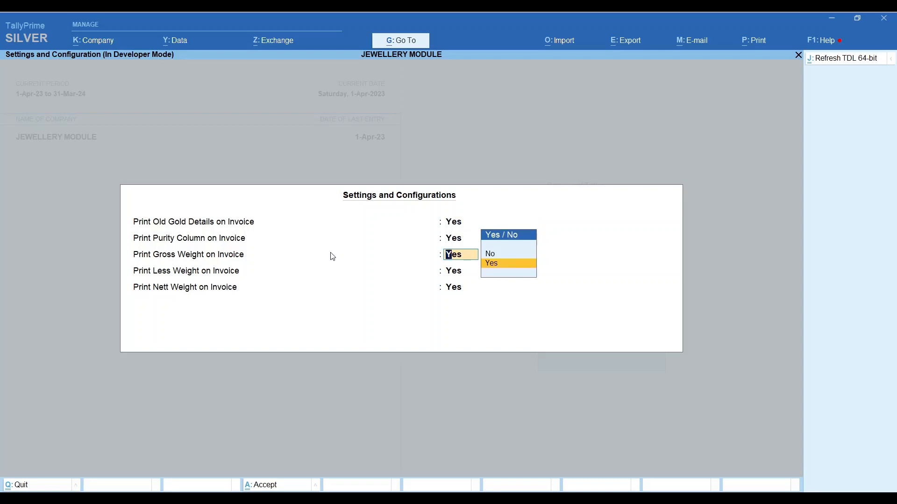
key("Return")
key("Return")
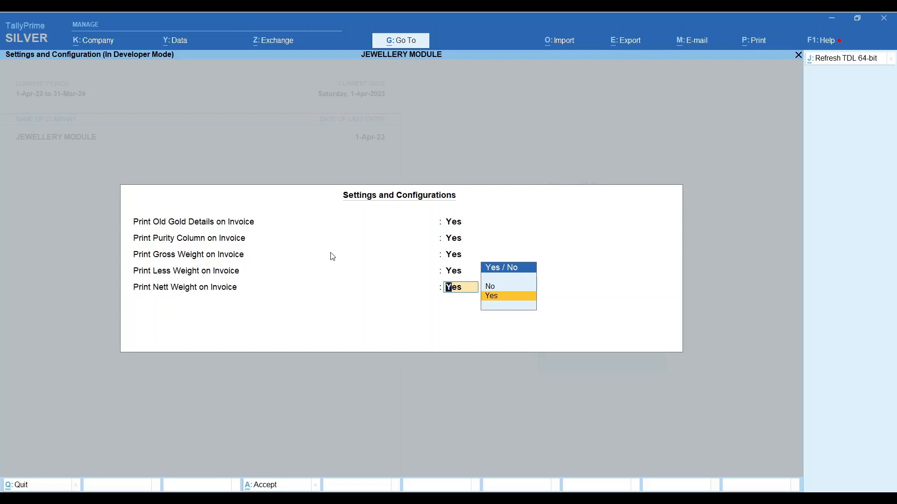
key("Return")
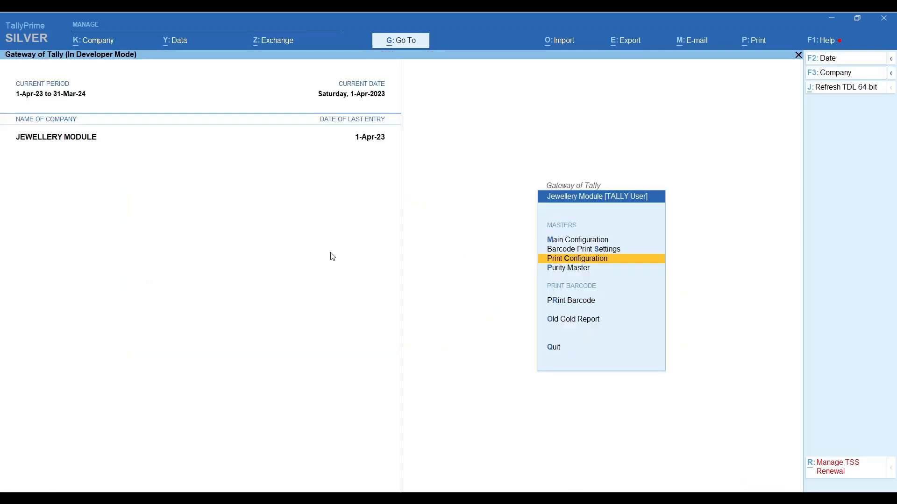
- Accept 22k as the only purity in the Purity Master and return to the Gateway of Tally
key("Down")
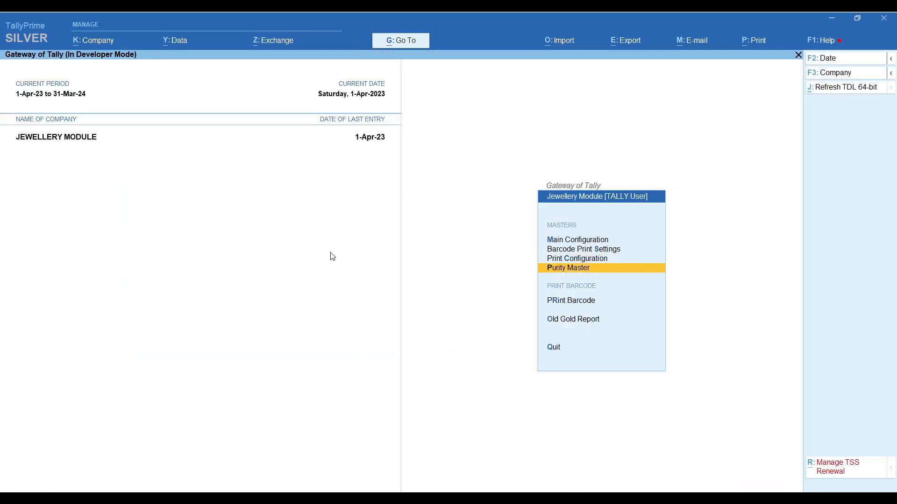
key("Return")
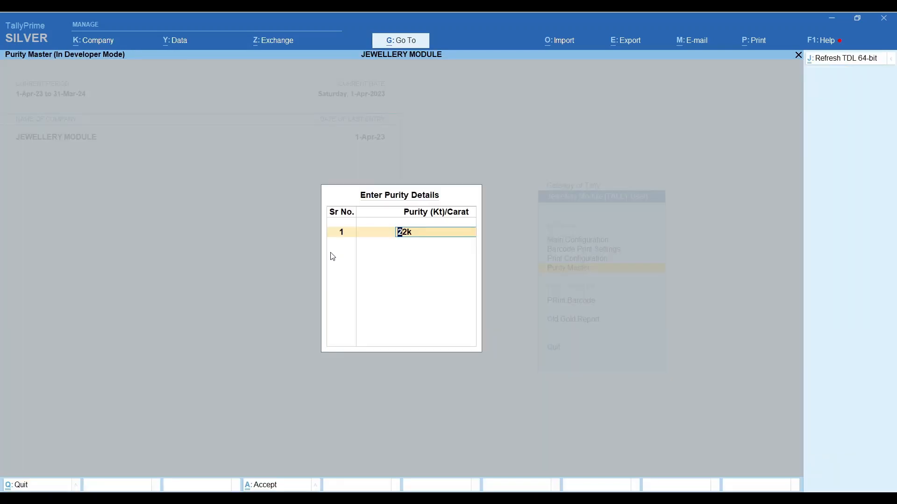
key("Return")
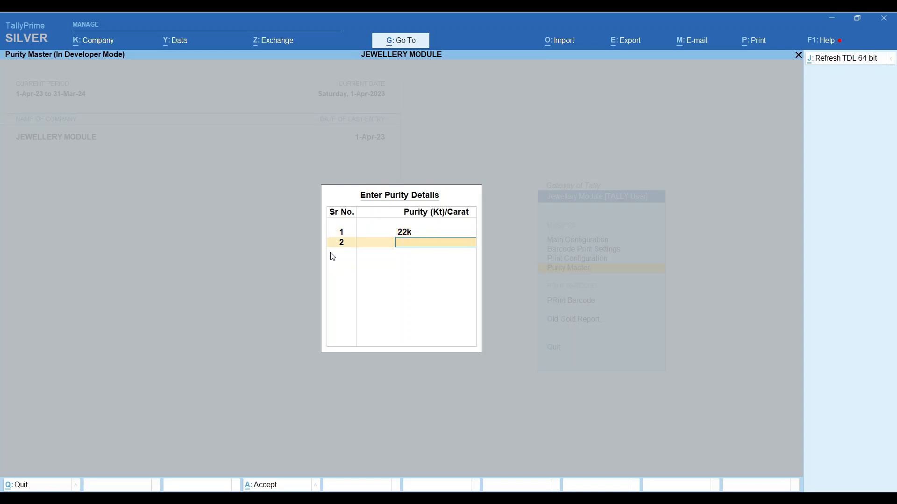
key("Return")
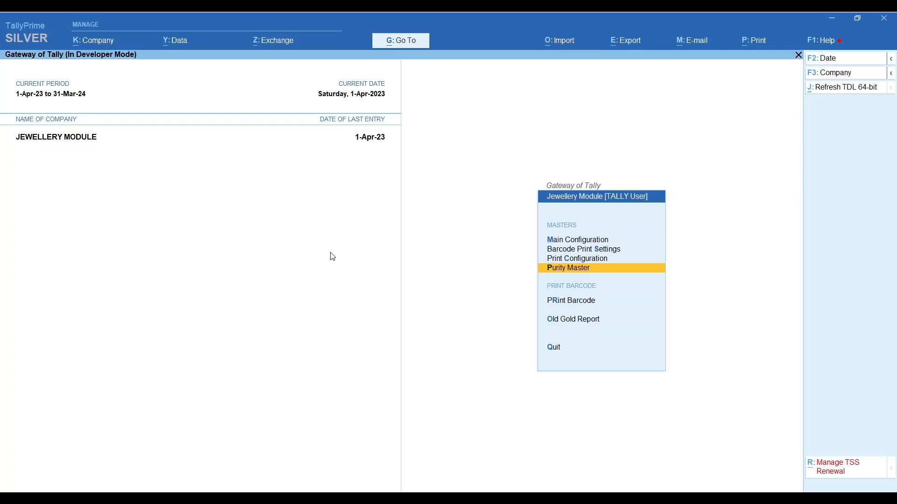
key("Escape")
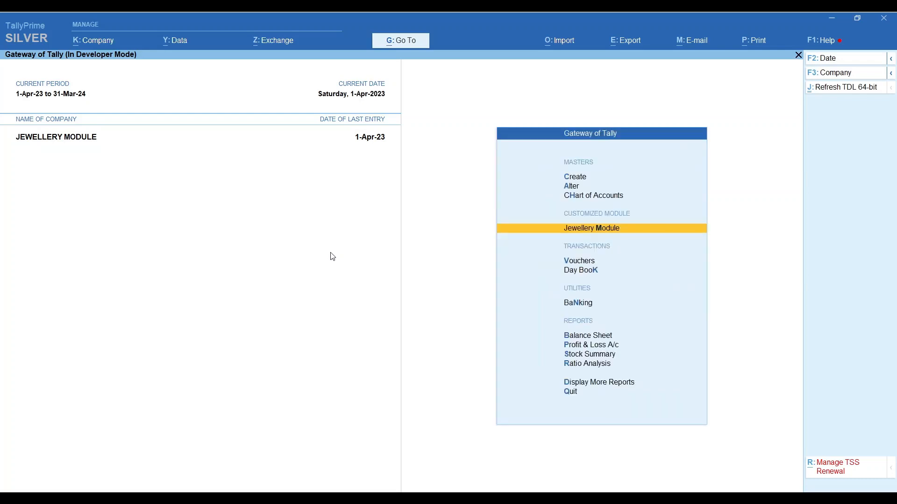
- Open the list of stock items for alteration from the inventory masters
key("Up")
key("Up")
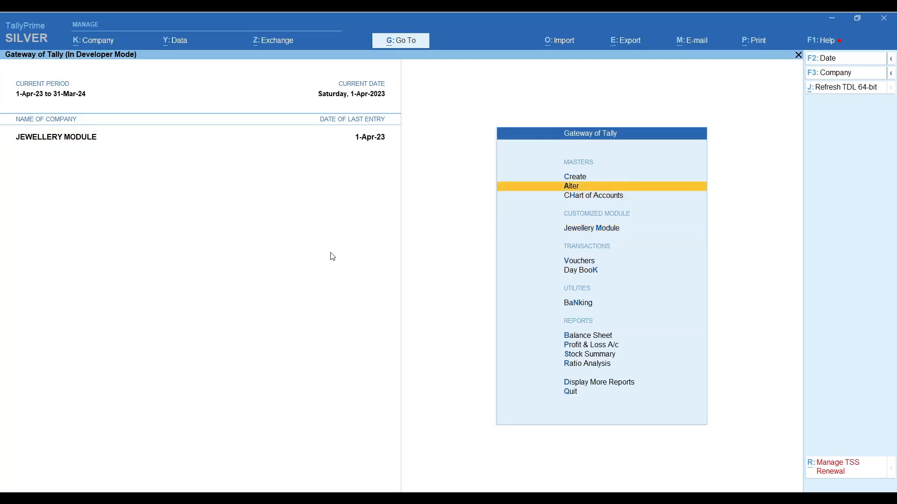
key("Return")
key("Down")
key("Down")
key("Down")
key("Down")
key("Down")
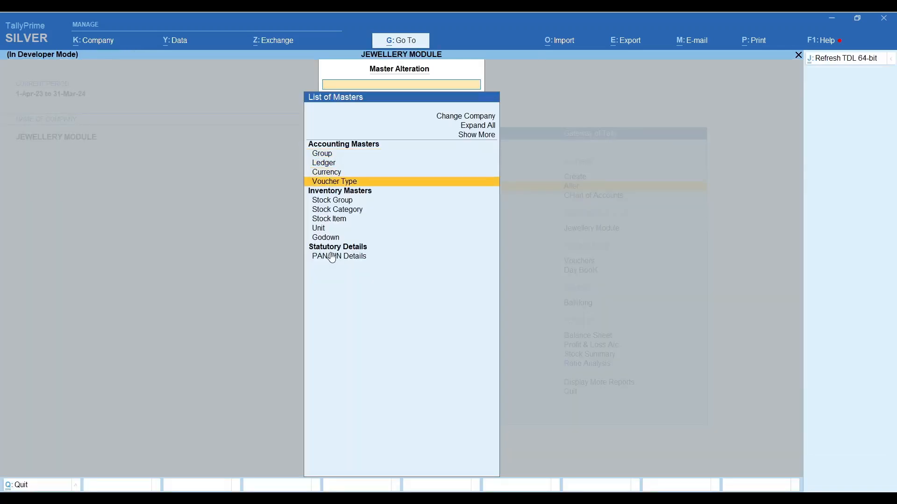
key("Down")
key("Return")
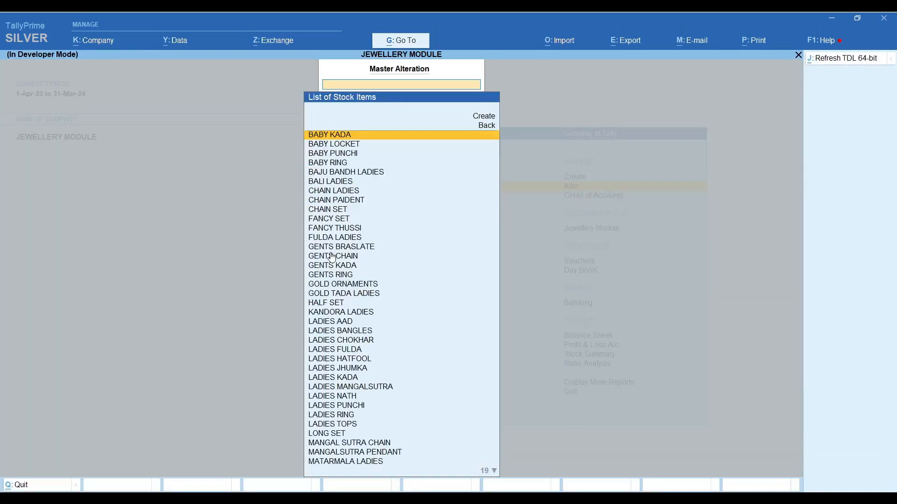
- Find the LADIES RING stock item in the list and open it for alteration
key("Down")
key("Down")
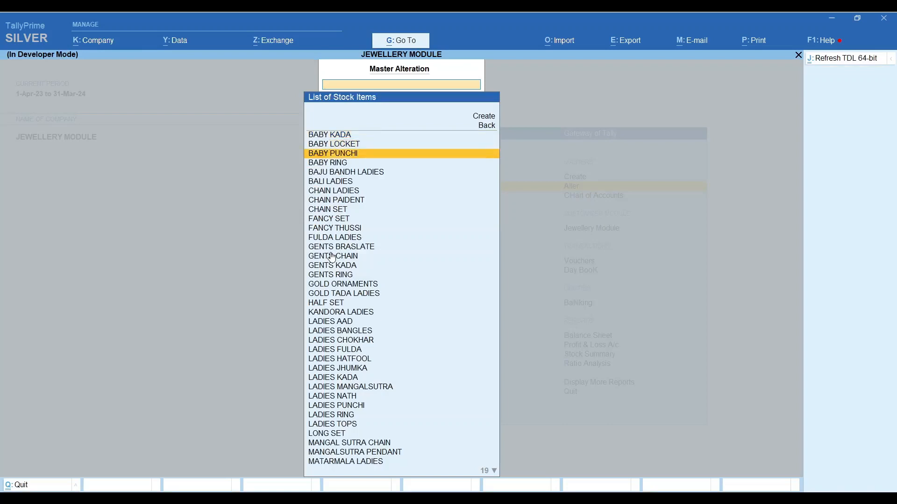
key("Down")
key("Down")
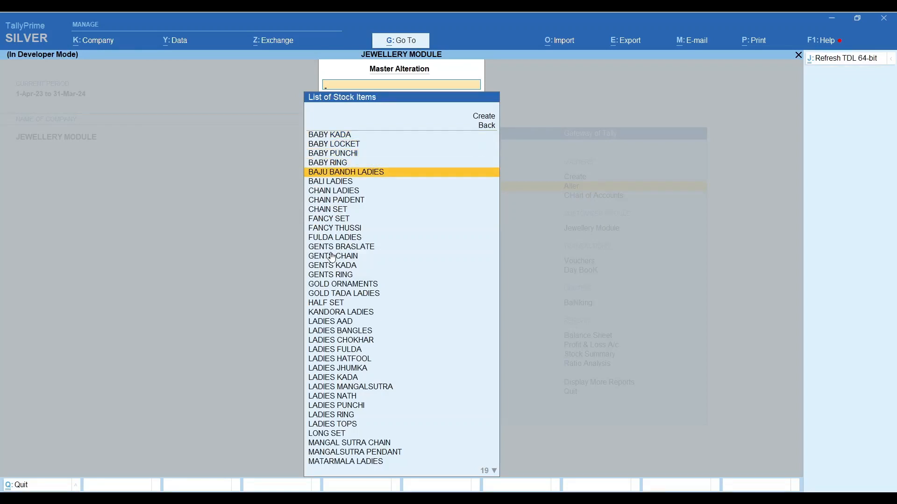
key("Up")
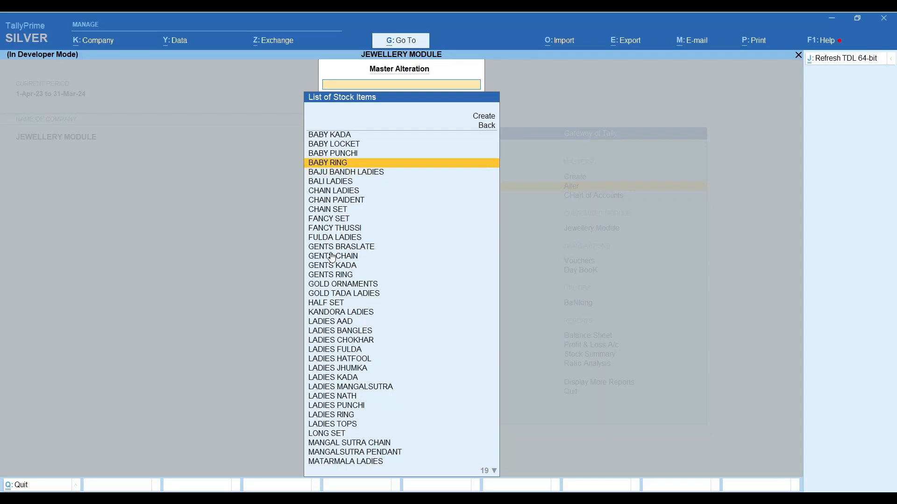
type("La")
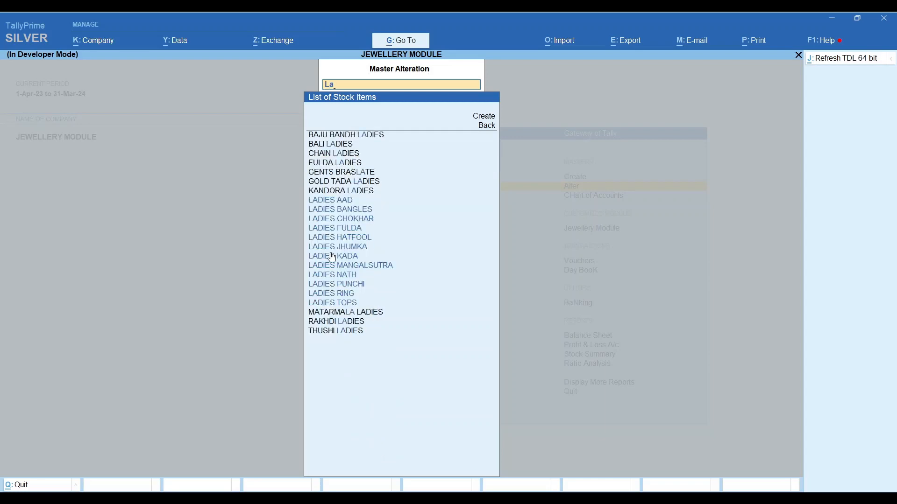
type("die")
key("Return")
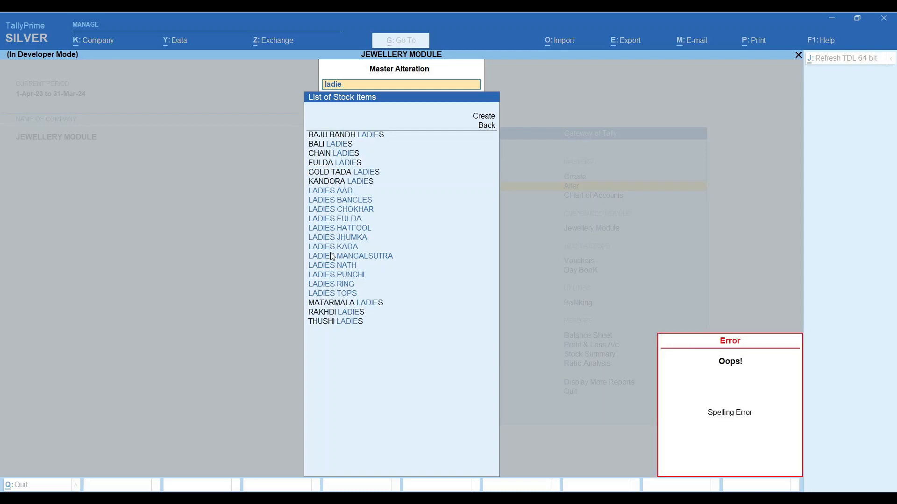
key("Return")
type("s ring")
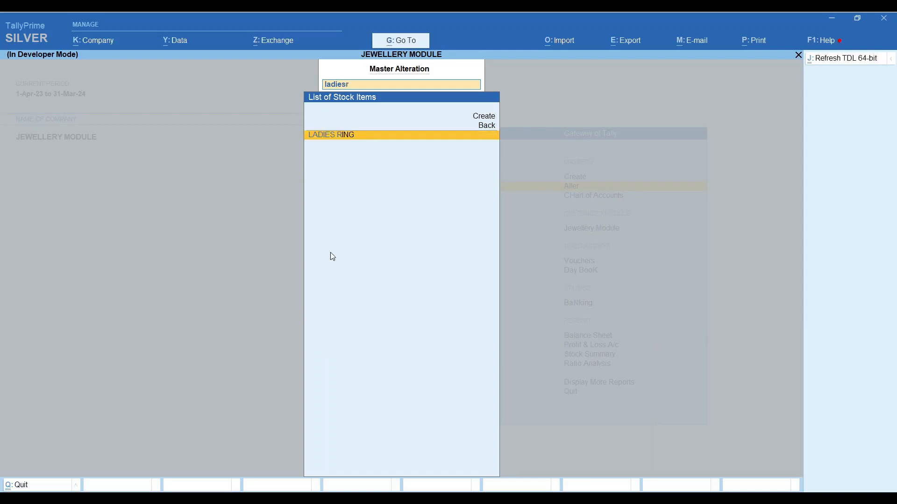
key("Return")
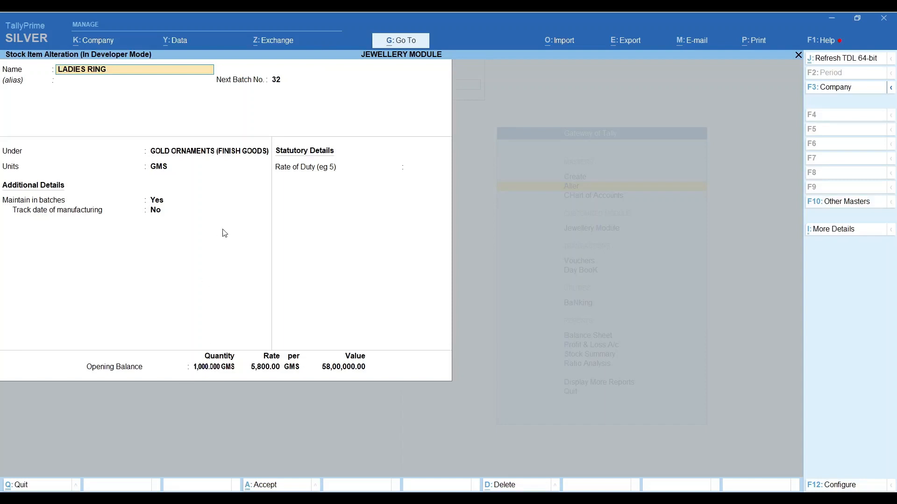
- Go through LADIES RING's next batch number, group, units, batch tracking and duty rate up to the opening balance quantity
key("Return")
key("Return")
key("Return")
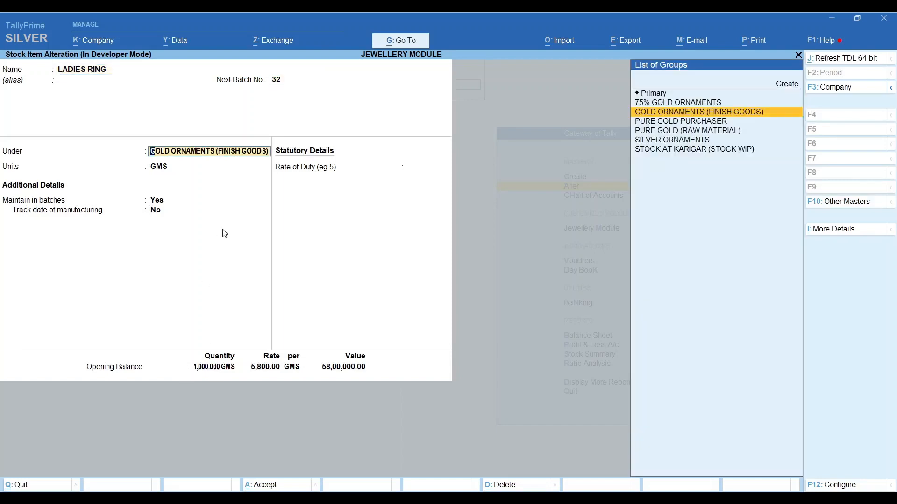
key("BackSpace")
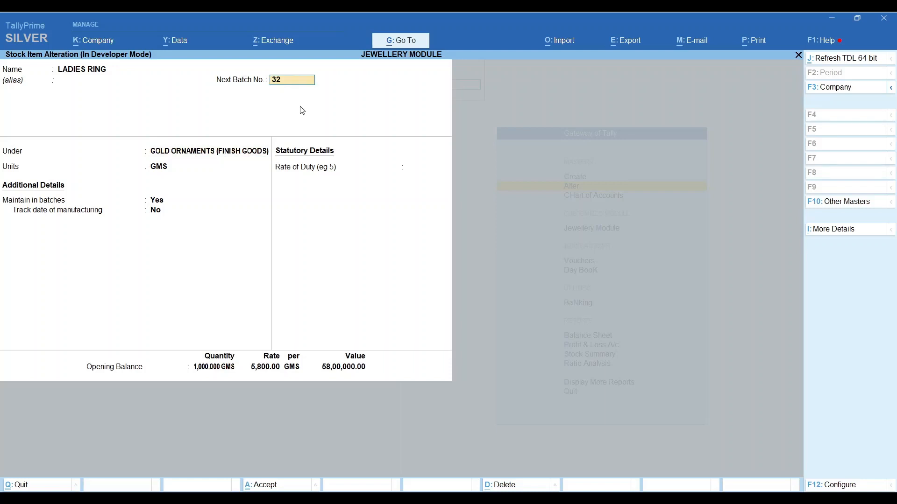
key("Return")
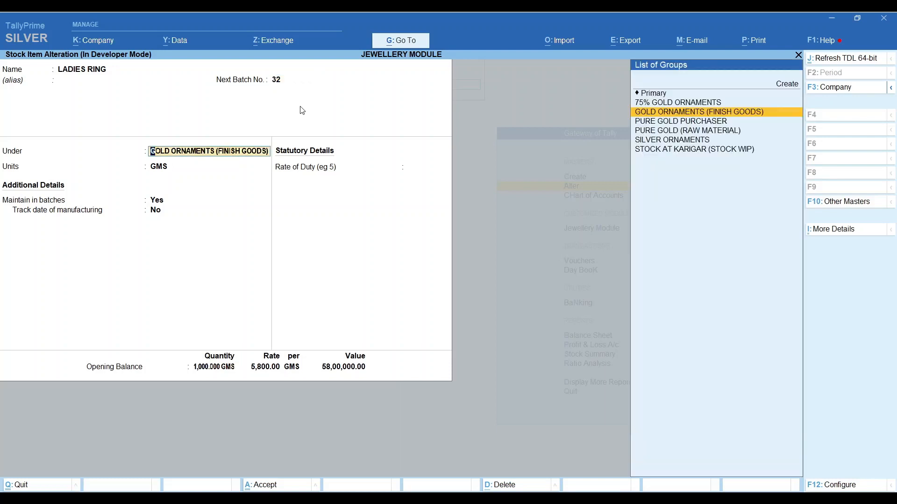
key("Return")
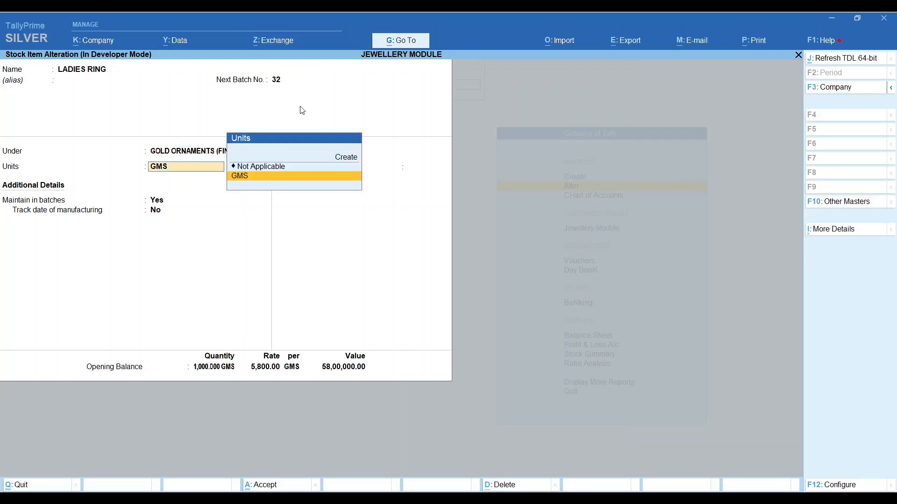
key("Return")
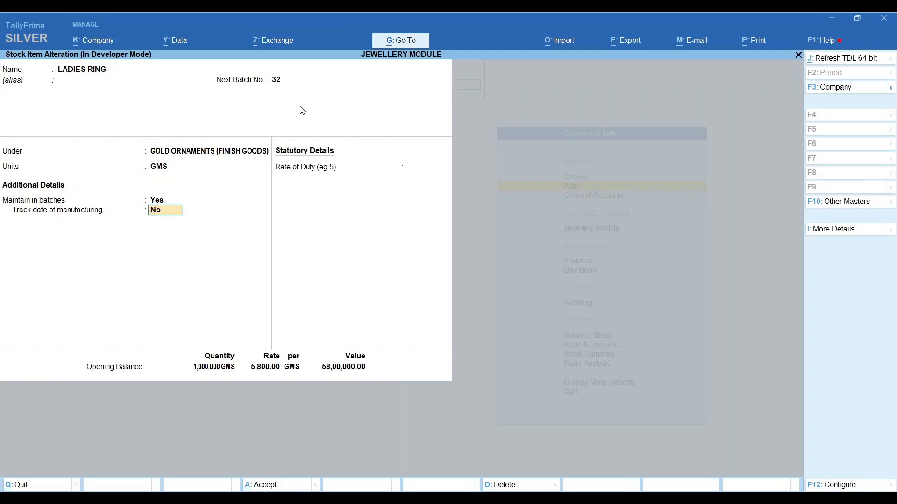
key("Return")
key("Return")
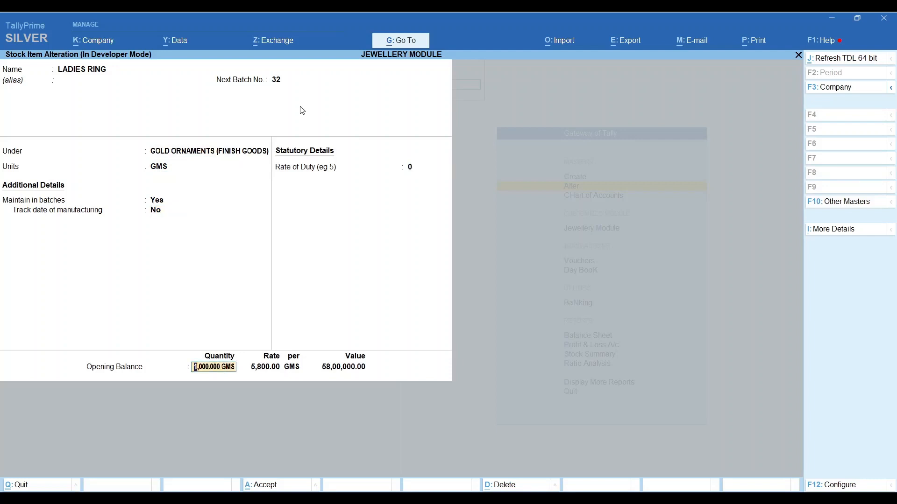
- Open the opening balance allocations of LADIES RING and review the first batch's purity, weights, quantity and rate
key("Return")
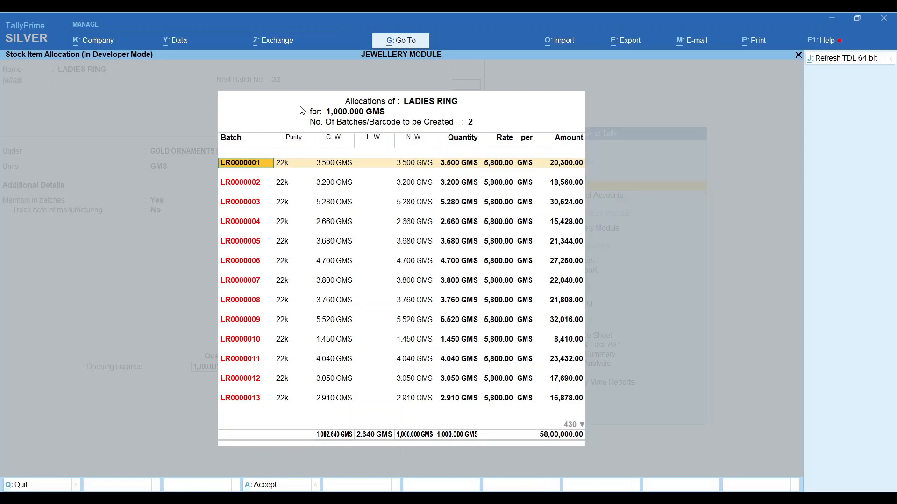
key("Return")
key("Return")
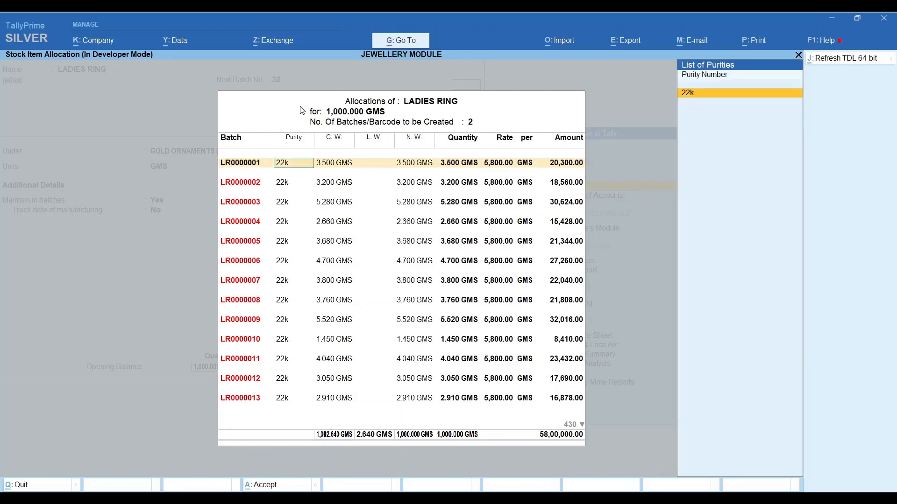
key("Return")
key("Return")
key("Return")
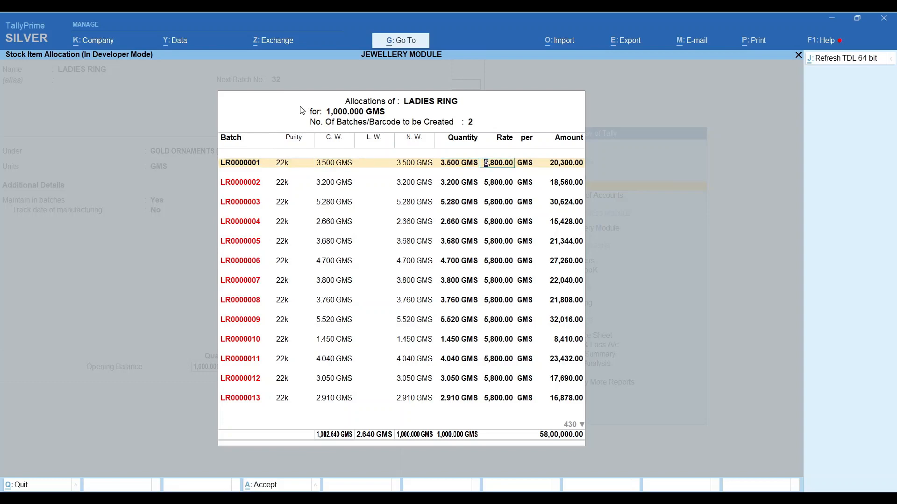
- Leave the batch allocations and the LADIES RING alteration without saving, and go back to the Gateway of Tally
key("BackSpace")
key("Escape")
key("y")
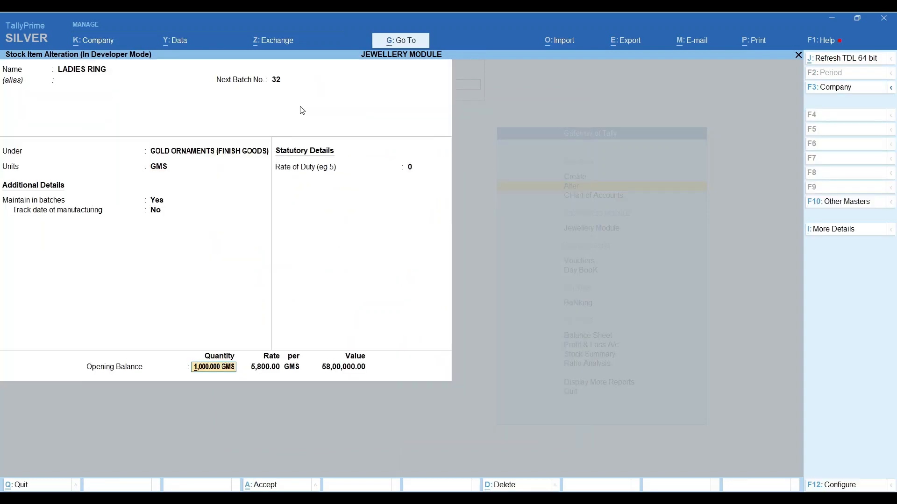
key("BackSpace")
key("Escape")
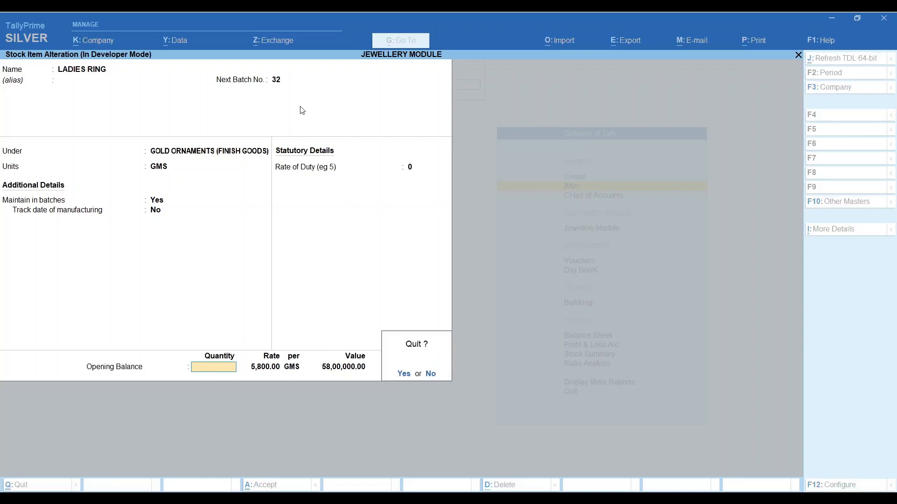
key("y")
key("Escape")
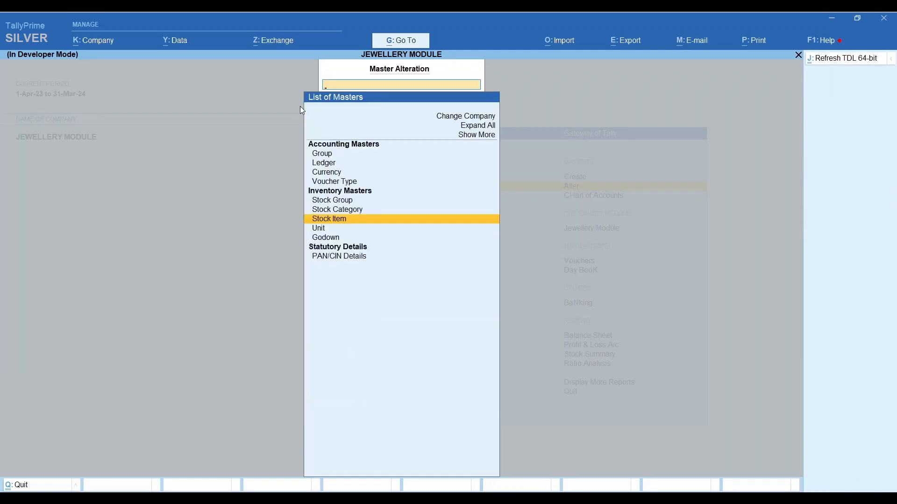
key("Escape")
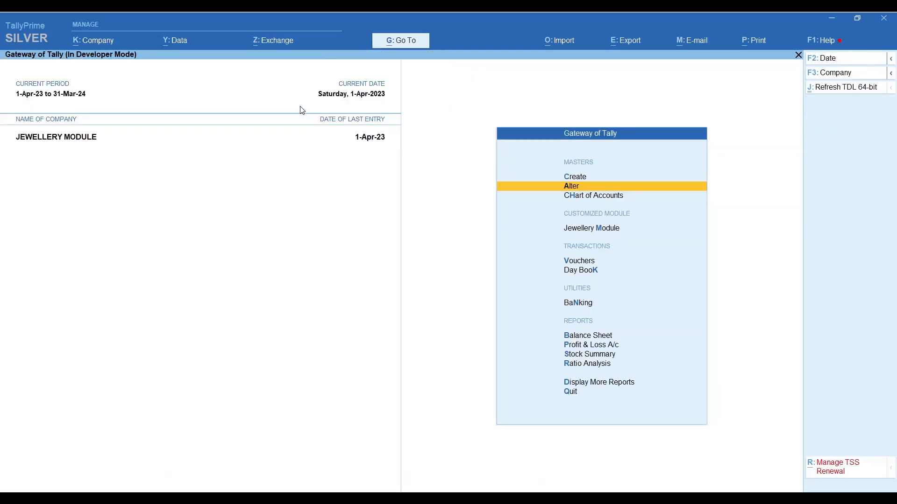
key("Escape")
key("n")
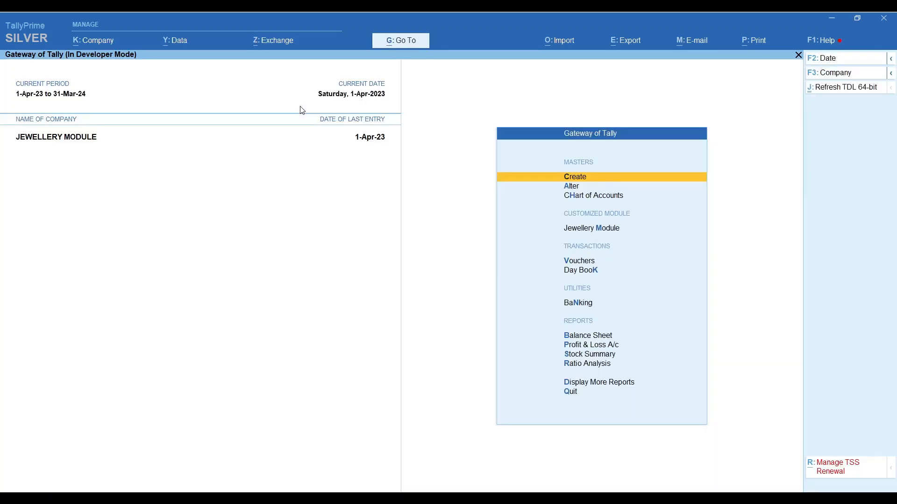
- Open purchase voucher 2 from the April Purchase Register for alteration
key("d")
key("a")
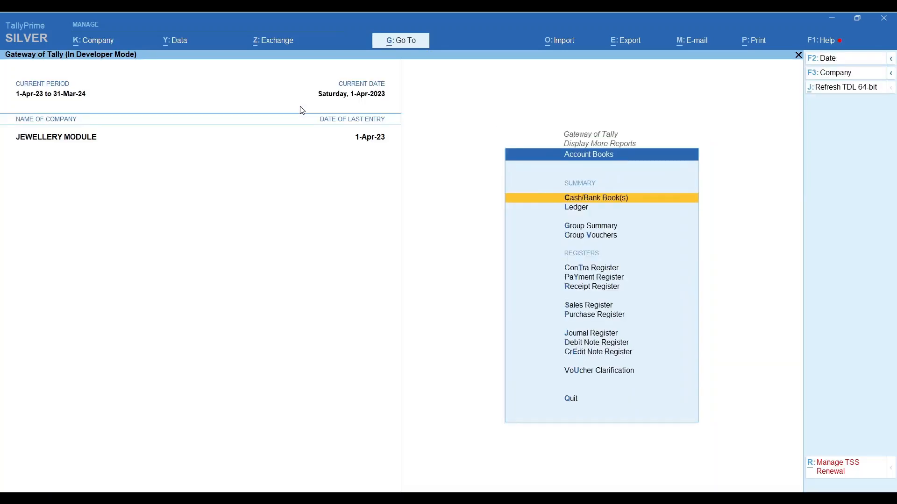
key("p")
key("Return")
key("Down")
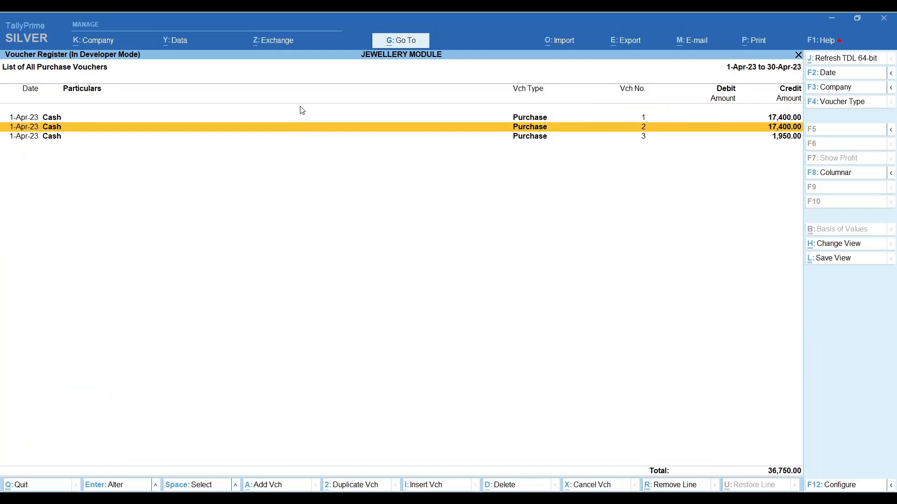
key("Return")
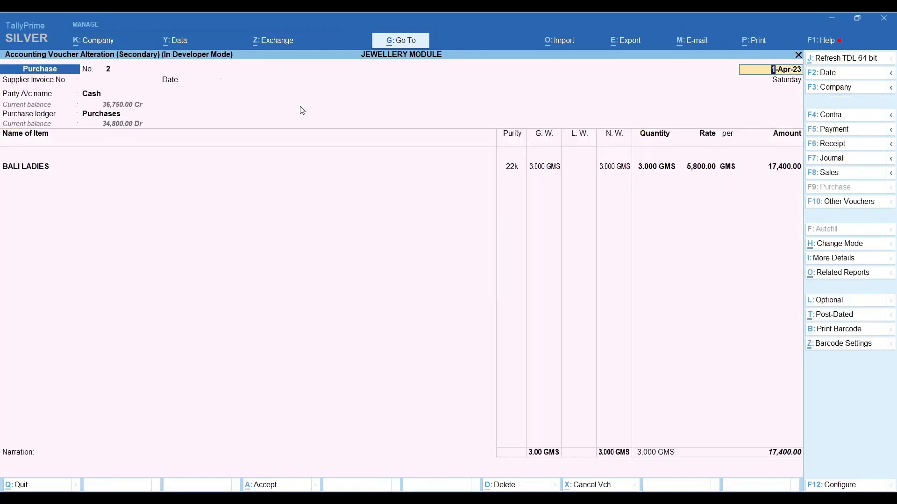
- Review the batch allocations of BALI LADIES in the purchase voucher, including purity, quantity and rate, and return to the item line
left_click(27, 170)
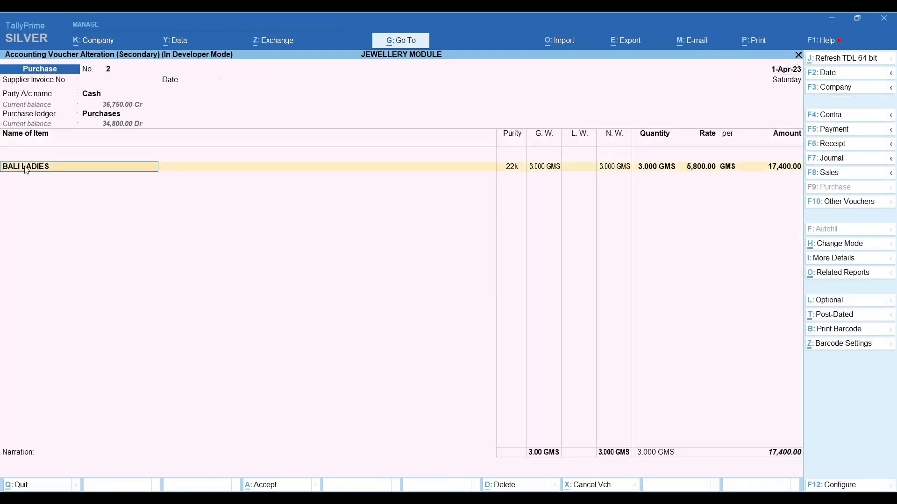
key("Return")
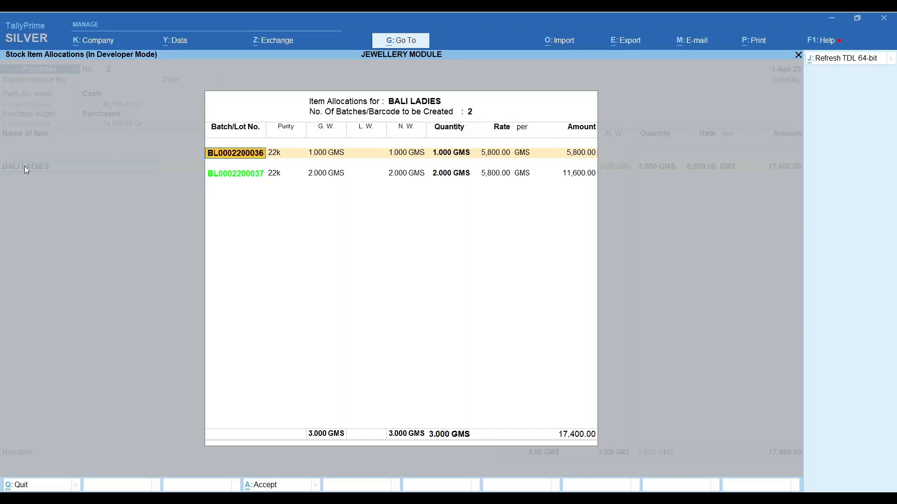
key("Return")
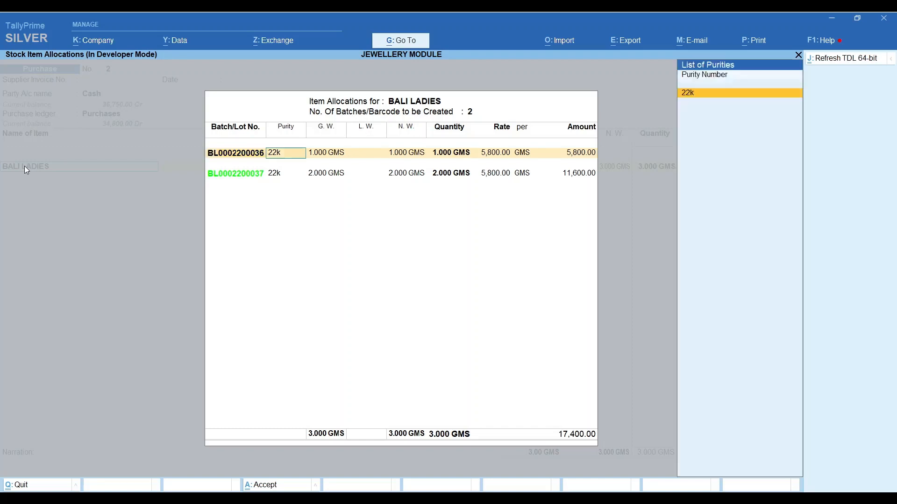
key("Return")
key("Return")
key("Return")
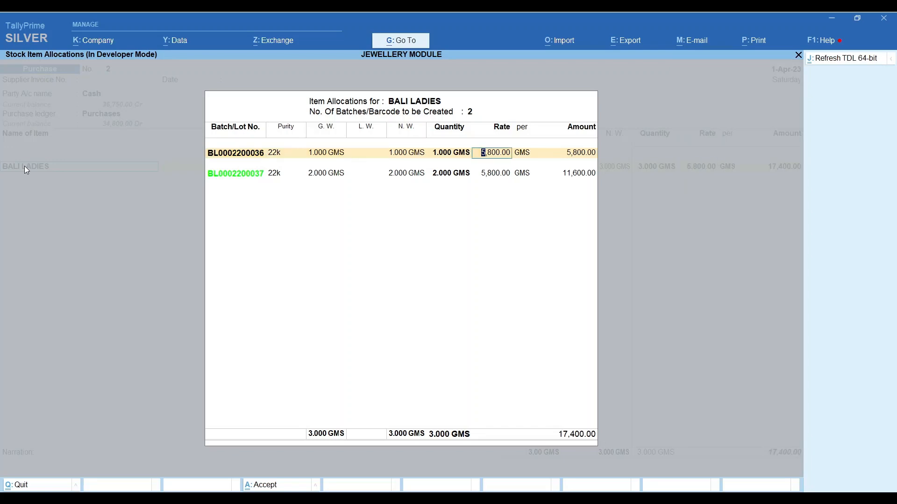
key("Escape")
key("Escape")
key("Return")
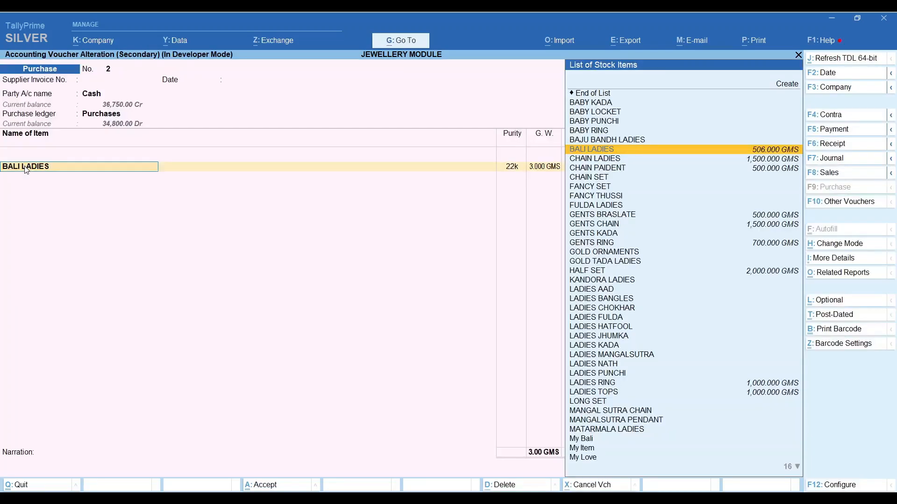
- Start barcode printing from the purchase voucher with PrimoPDF as the printer and show the print preview
left_click(835, 331)
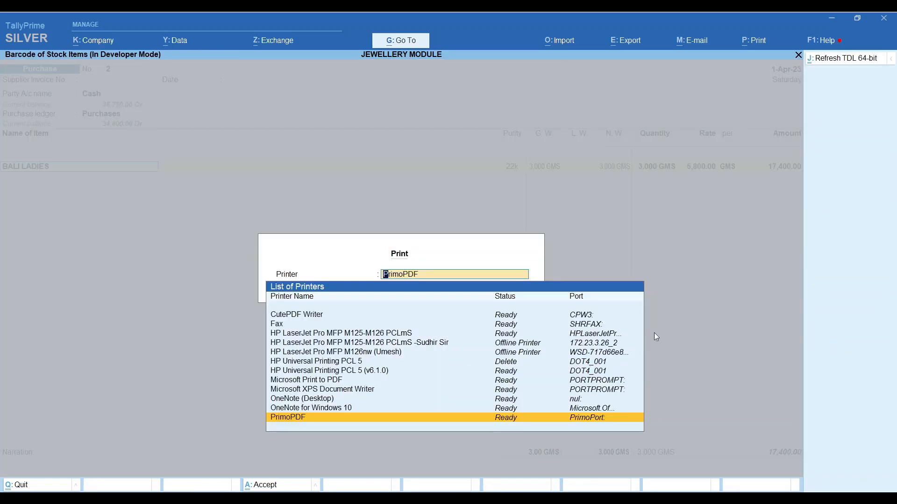
key("Return")
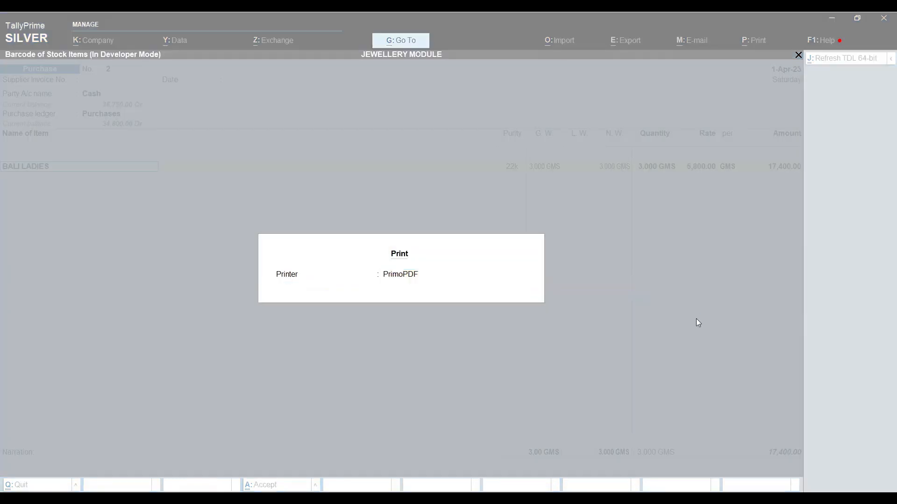
key("i")
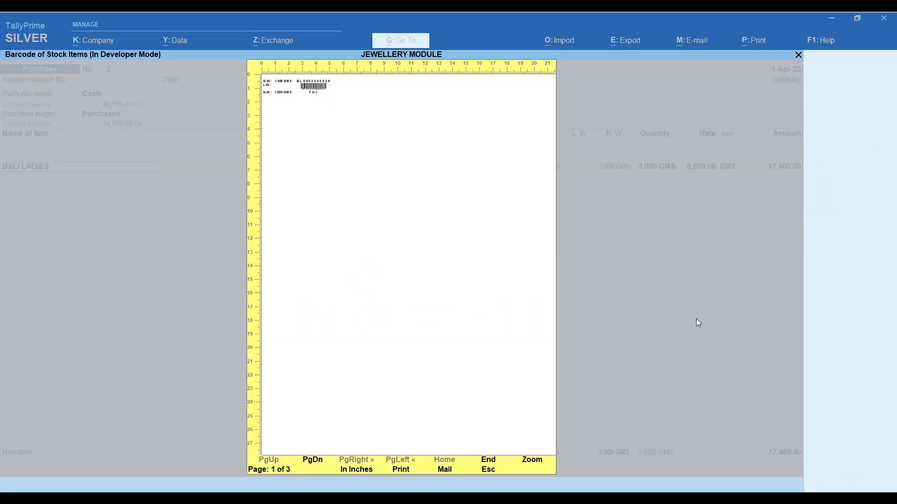
- Enlarge the voucher's barcode label preview for a closer look and return to the Gateway of Tally without printing
left_click(533, 463)
scroll(46, 96, "up", 5)
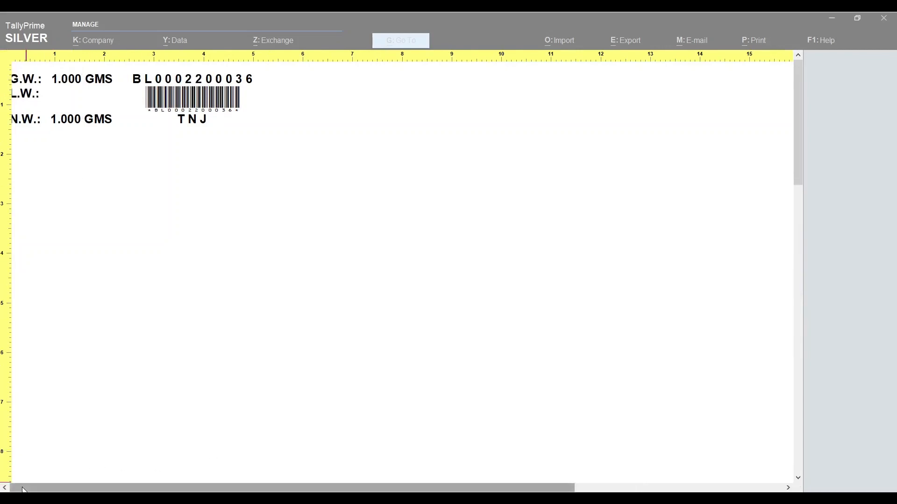
key("Escape")
key("Escape")
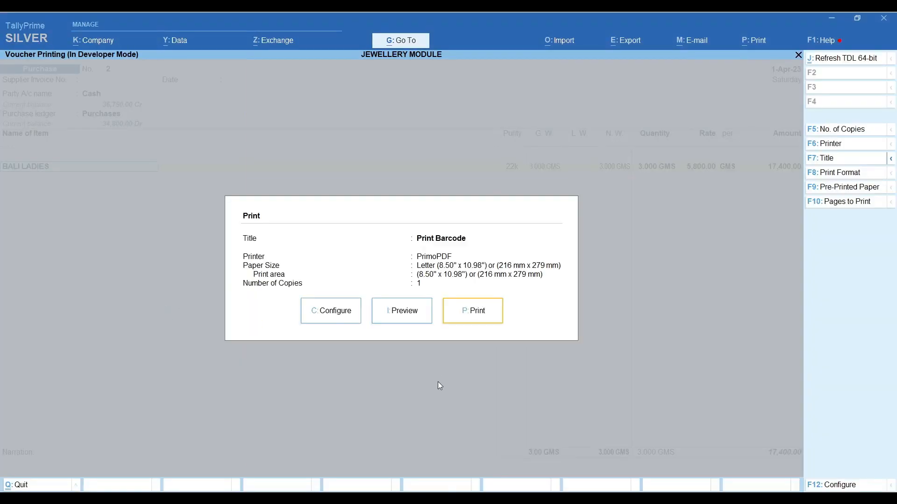
key("Escape")
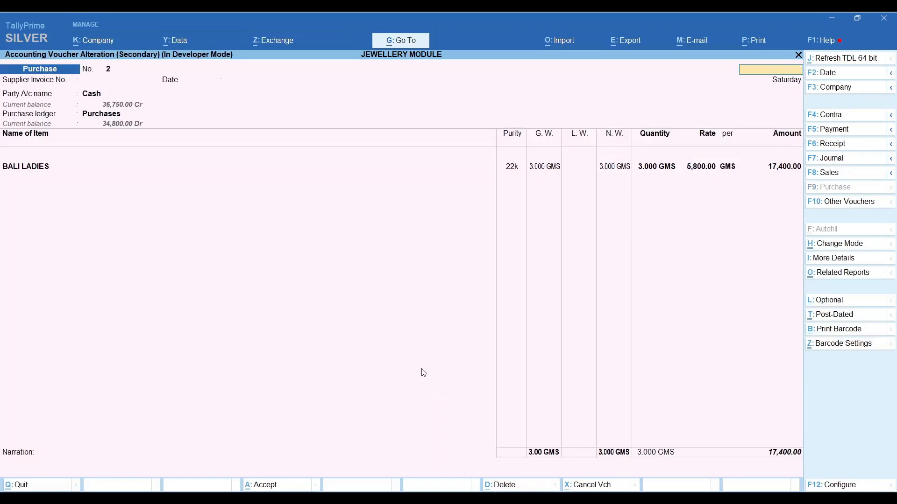
key("Escape")
key("Escape")
key("Escape")
key("Escape")
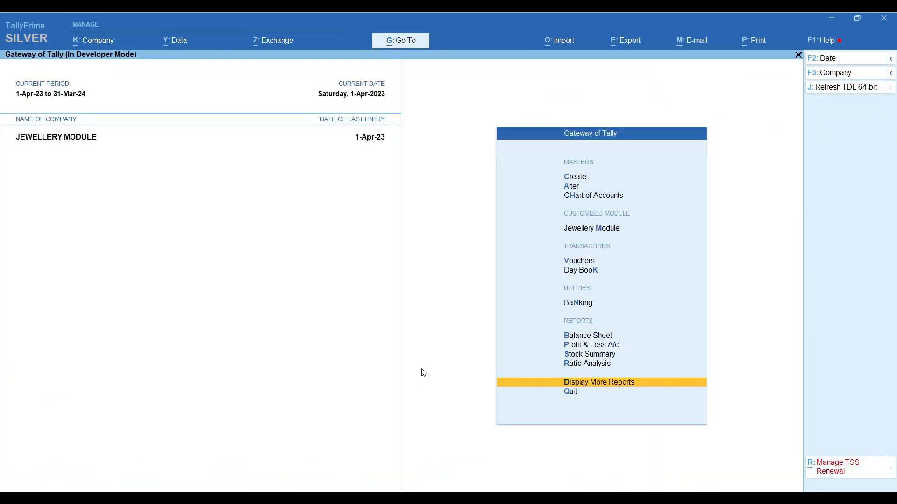
- Open the single stock item barcode printing option of the Jewellery Module
key("Up")
key("Up")
key("Up")
key("Up")
key("Up")
key("Up")
key("Up")
key("Up")
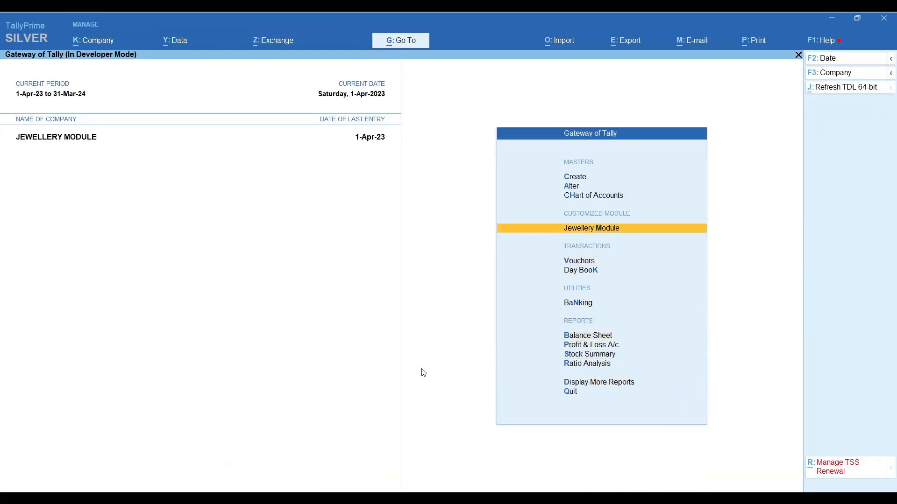
key("Return")
key("Down")
key("Down")
key("Down")
key("Down")
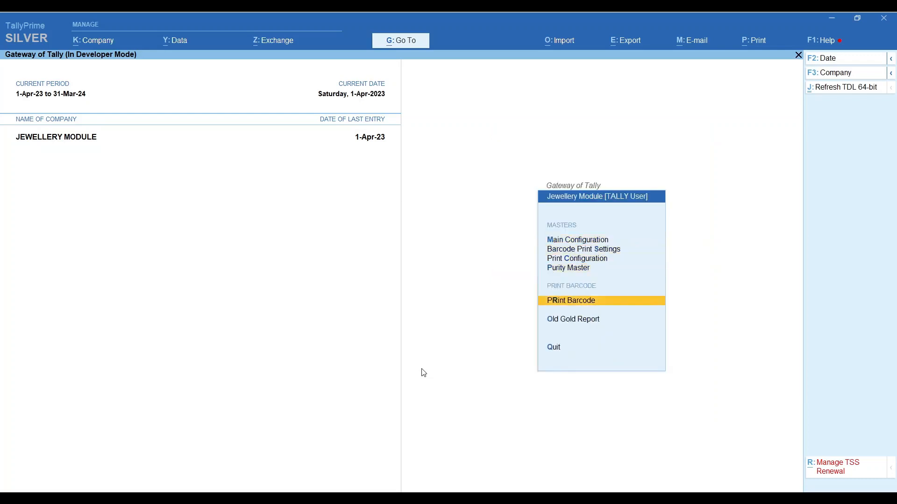
key("Return")
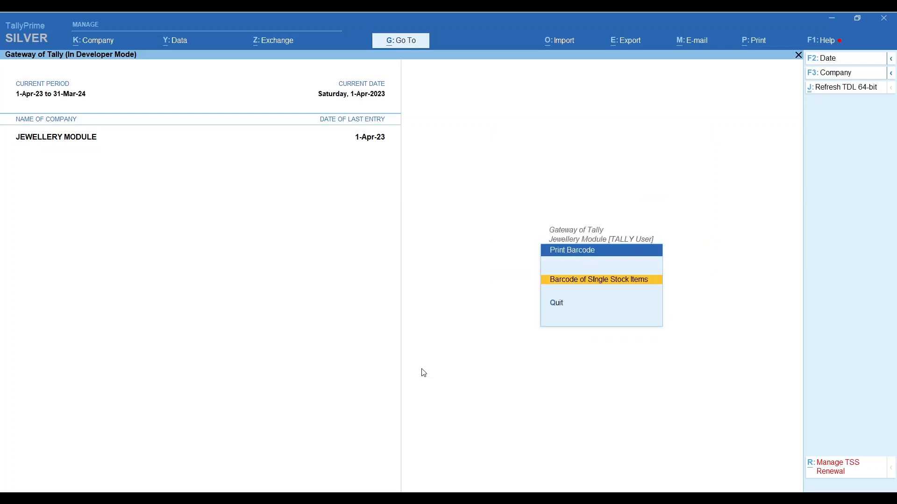
key("Return")
- Choose BALI LADIES as the stock item and show the print preview of its barcodes
type("la")
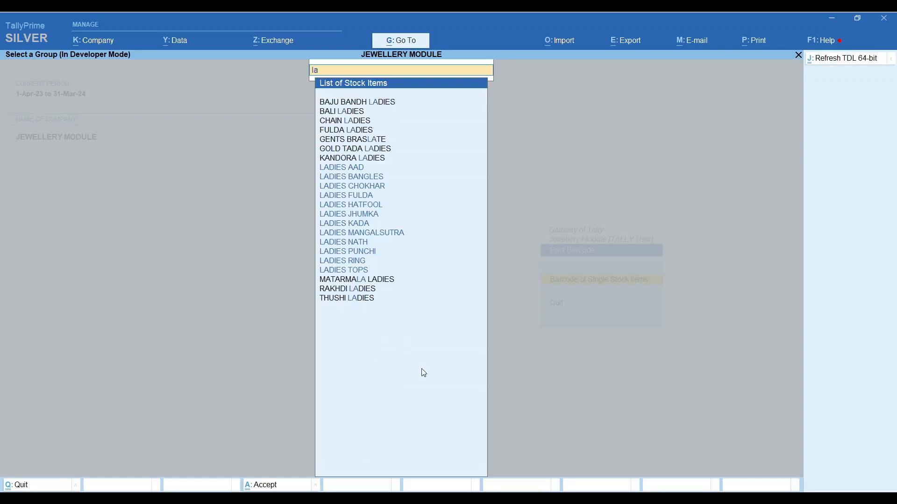
type("d")
key("Up")
key("Up")
key("Up")
key("Up")
key("Up")
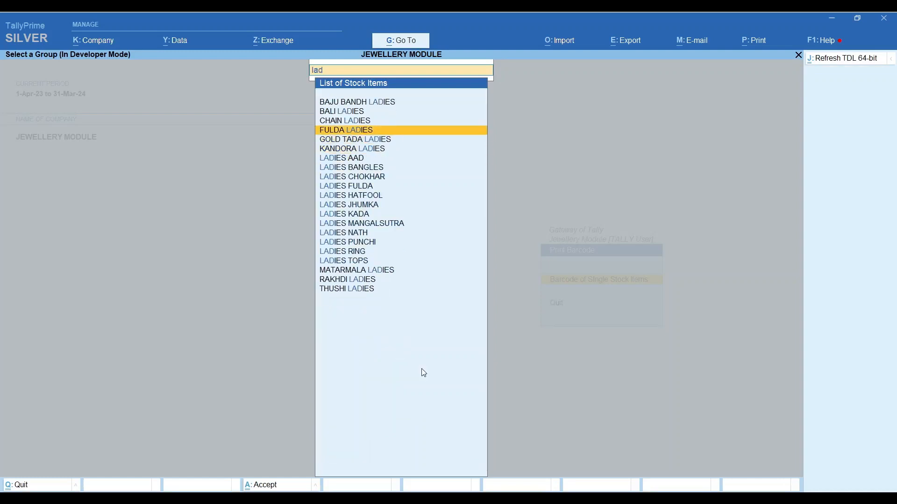
key("Return")
key("i")
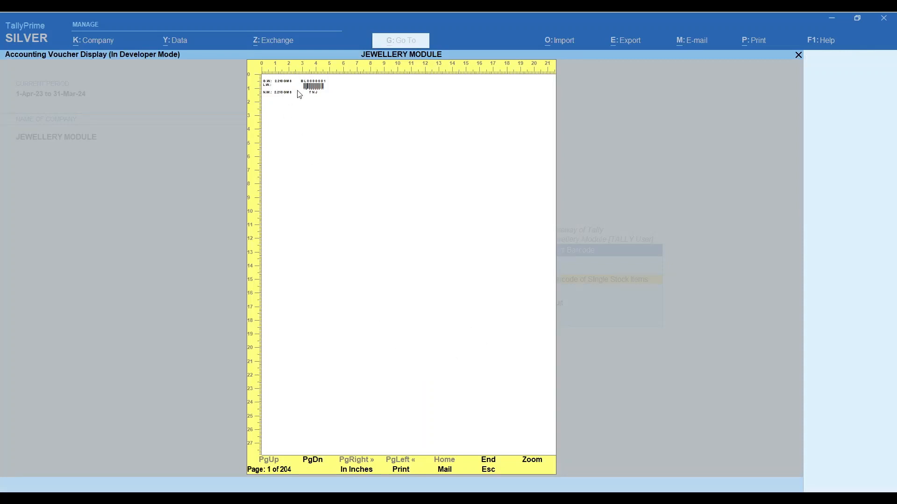
- Enlarge the BALI LADIES barcode preview to inspect the label and return to the Gateway of Tally
left_click(532, 462)
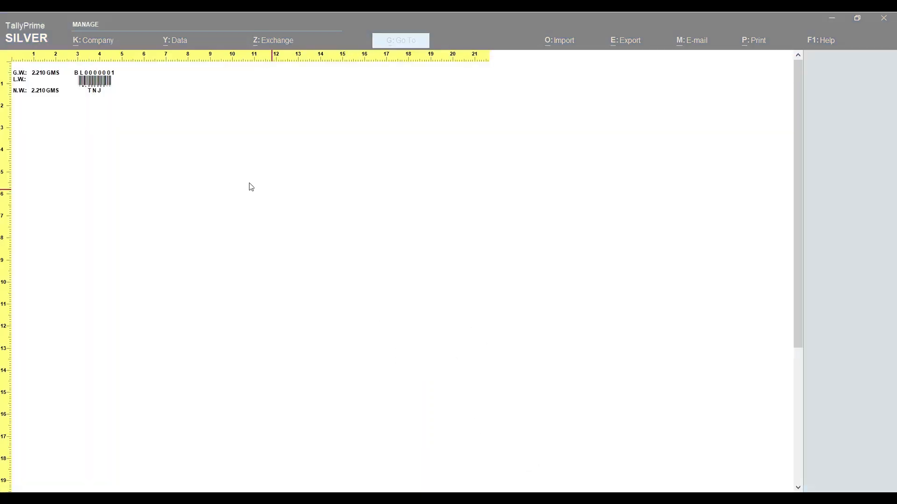
left_click(94, 83)
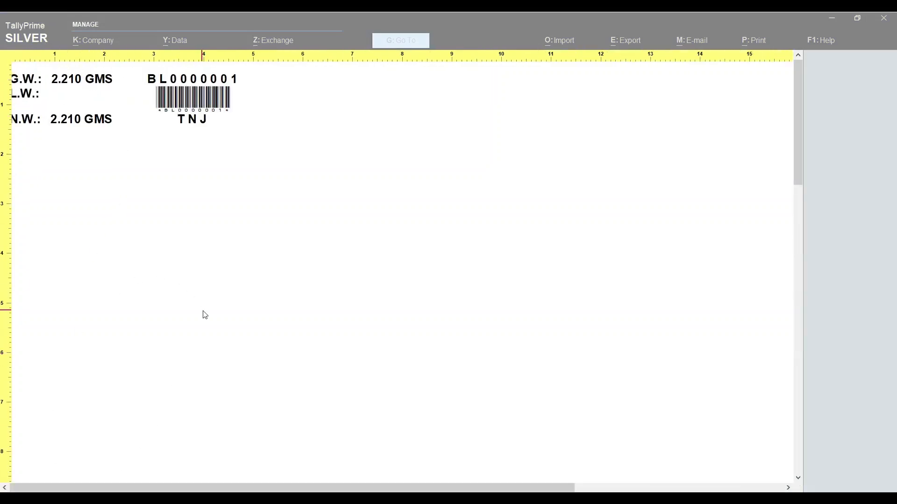
key("Escape")
key("Escape")
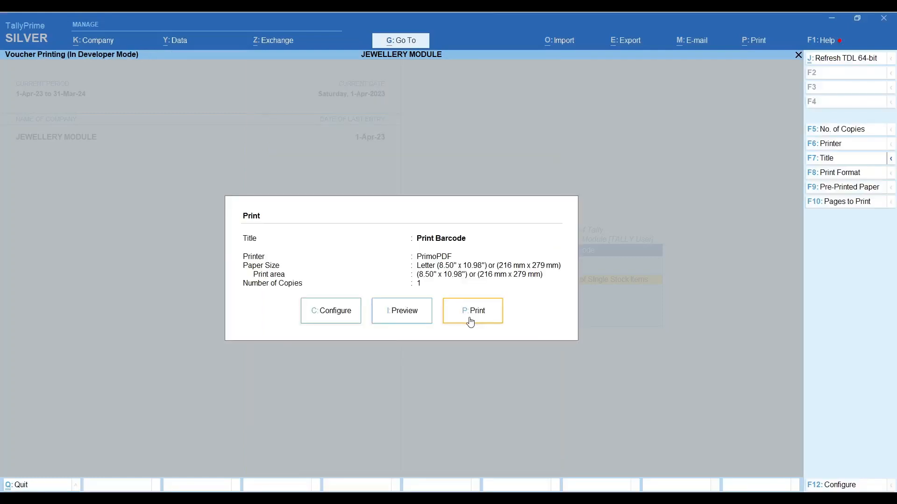
left_click(471, 323)
key("Escape")
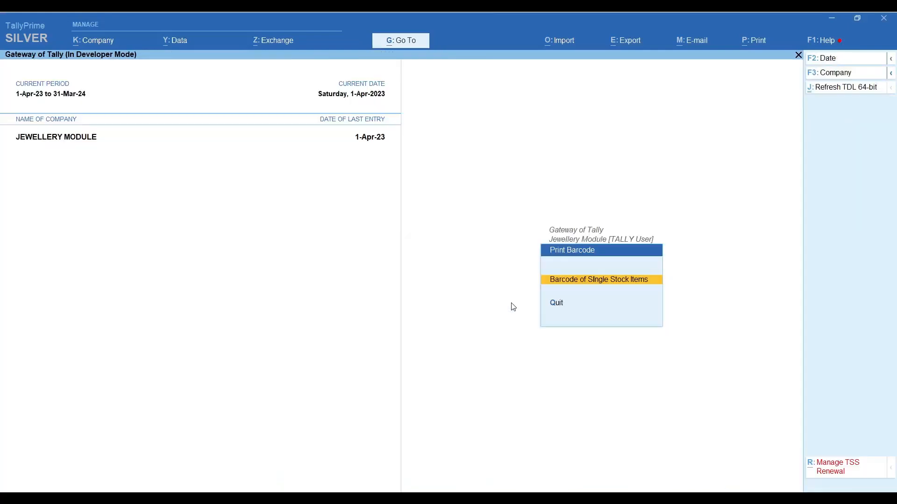
key("Escape")
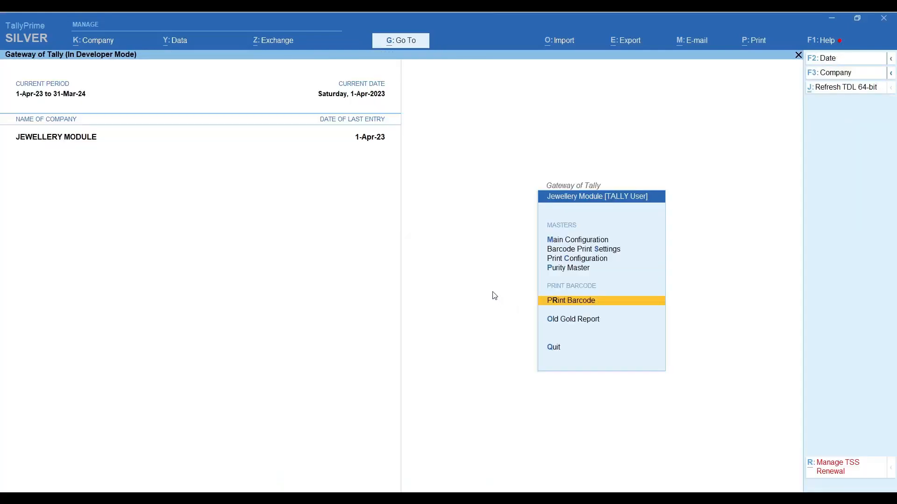
key("Escape")
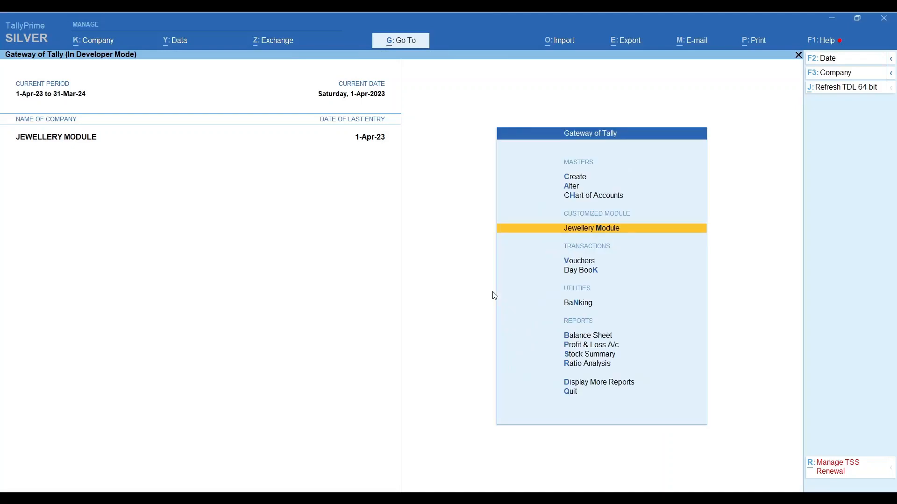
key("d")
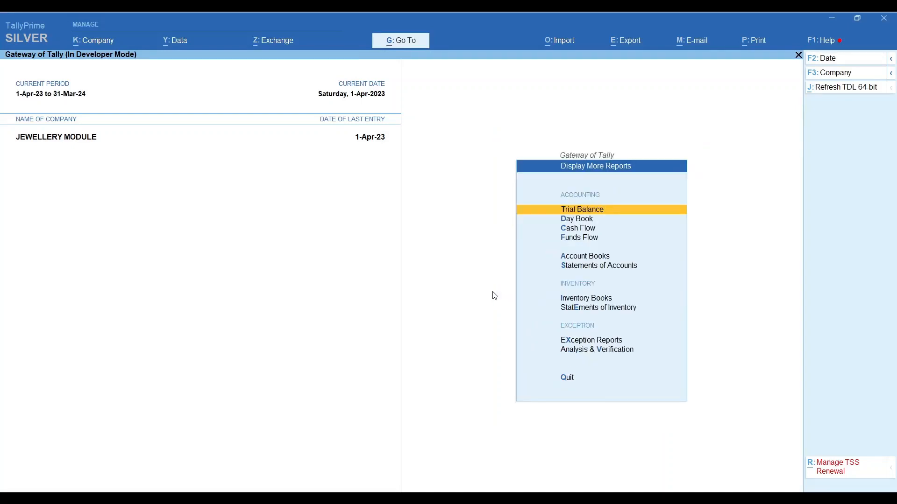
key("Escape")
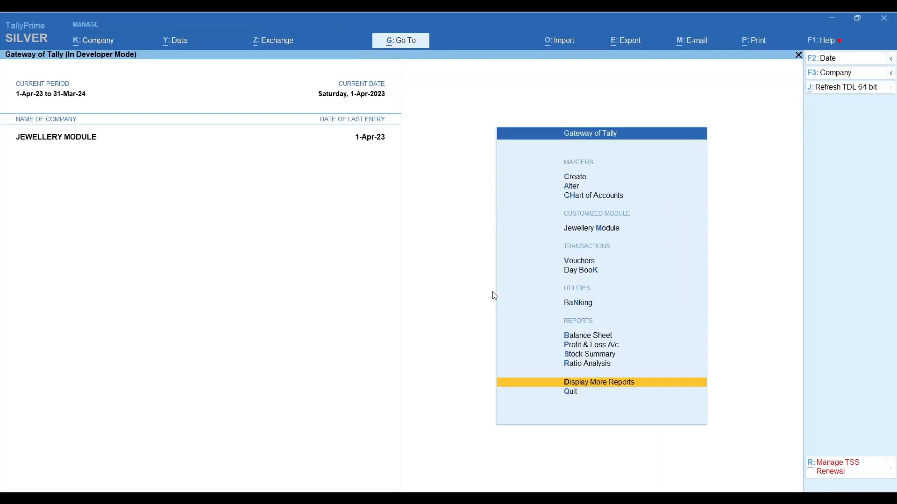
key("d")
key("a")
key("s")
key("Escape")
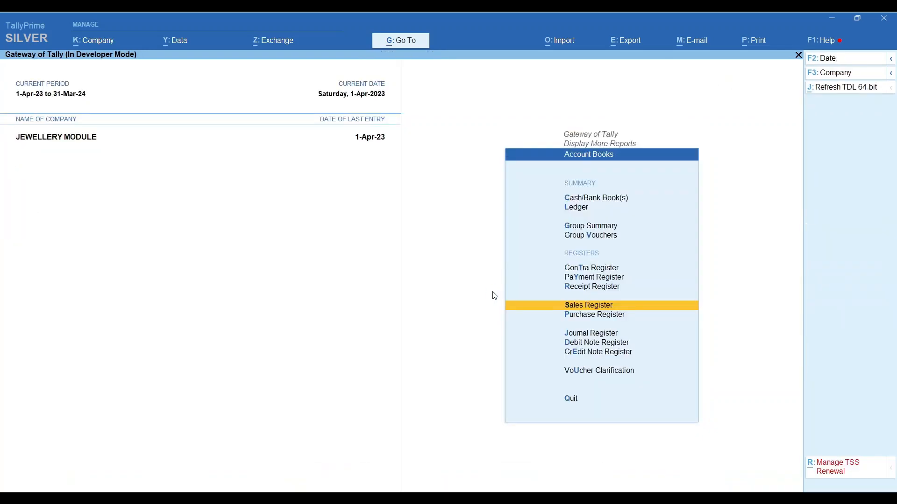
key("Escape")
key("Escape")
- Start a new sales voucher with Cash as the party and Sales as the ledger, leaving the dispatch details blank
key("v")
key("F9")
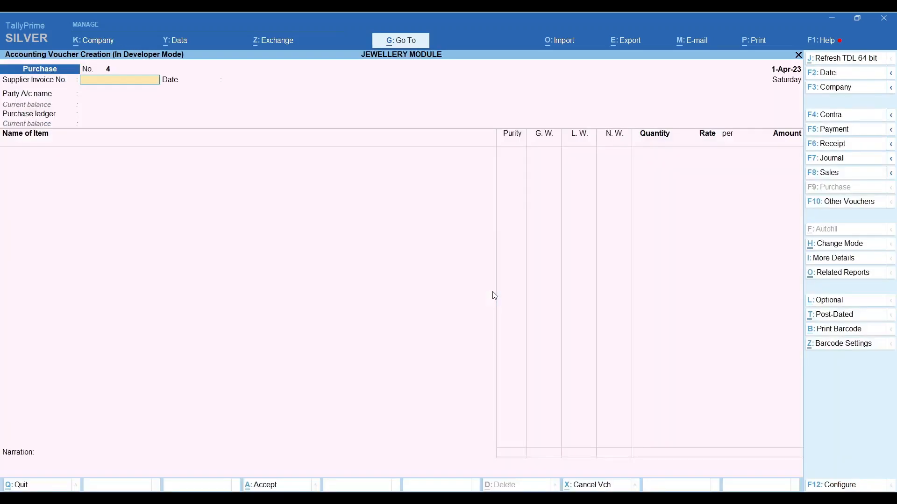
key("F8")
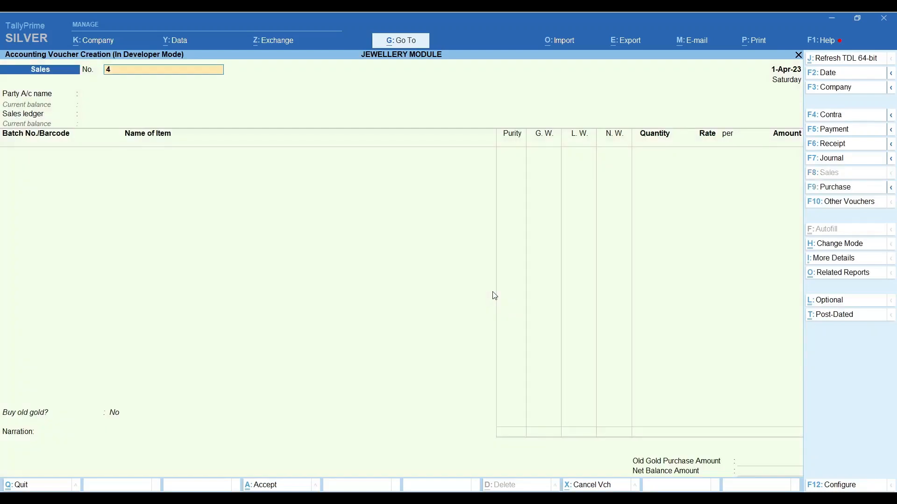
key("Return")
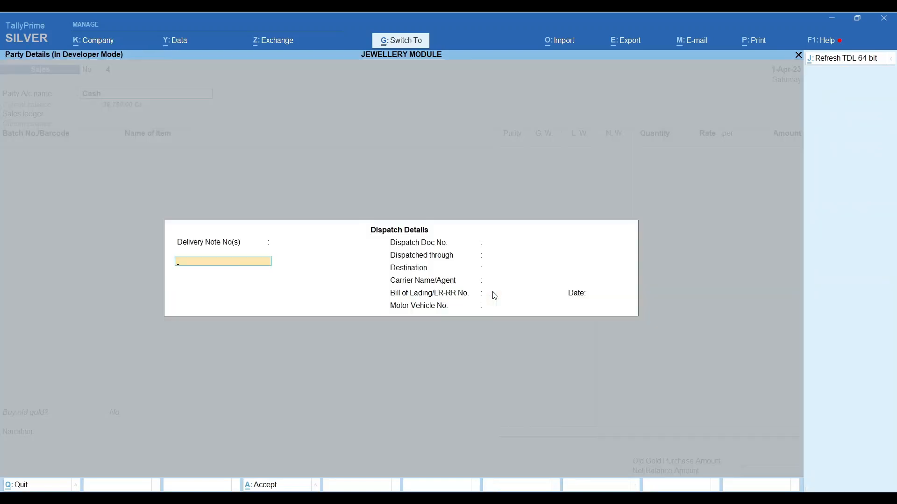
key("ctrl+a")
key("ctrl+a")
key("Return")
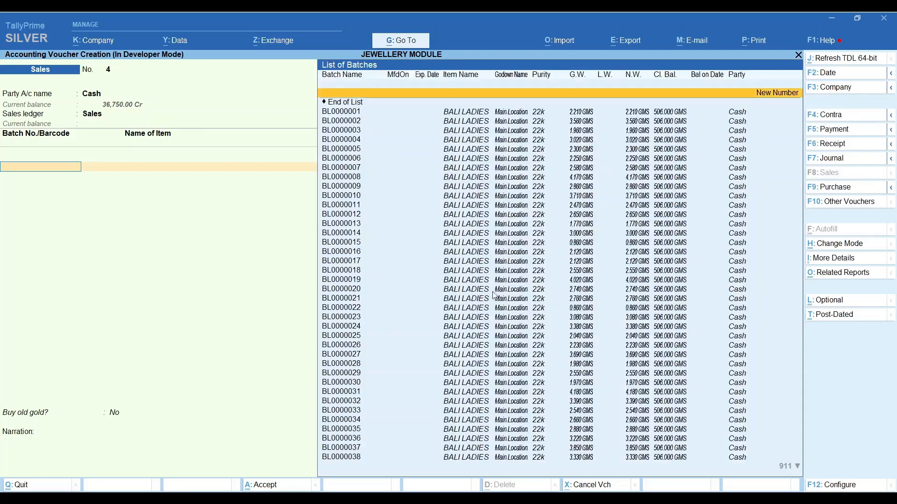
- Add batch BL0000001 of BALI LADIES to the sales voucher and set its purity to 22k
key("Down")
key("Down")
key("Return")
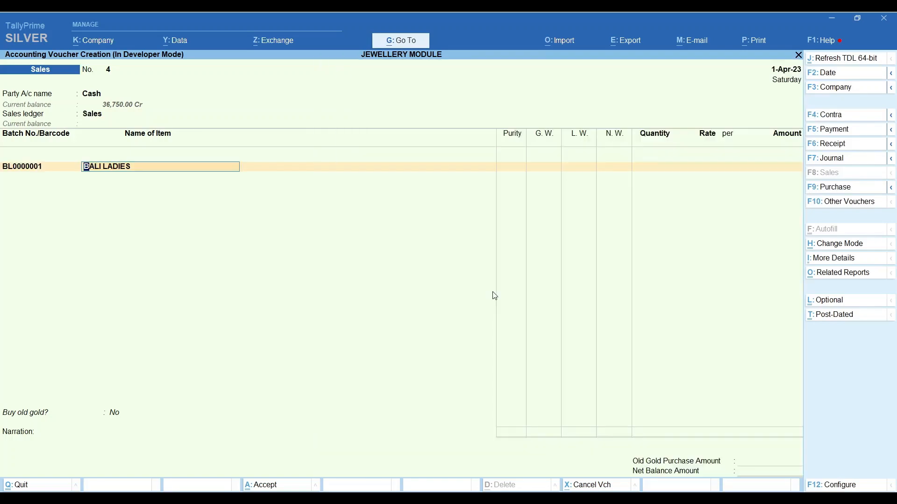
key("Return")
key("Return")
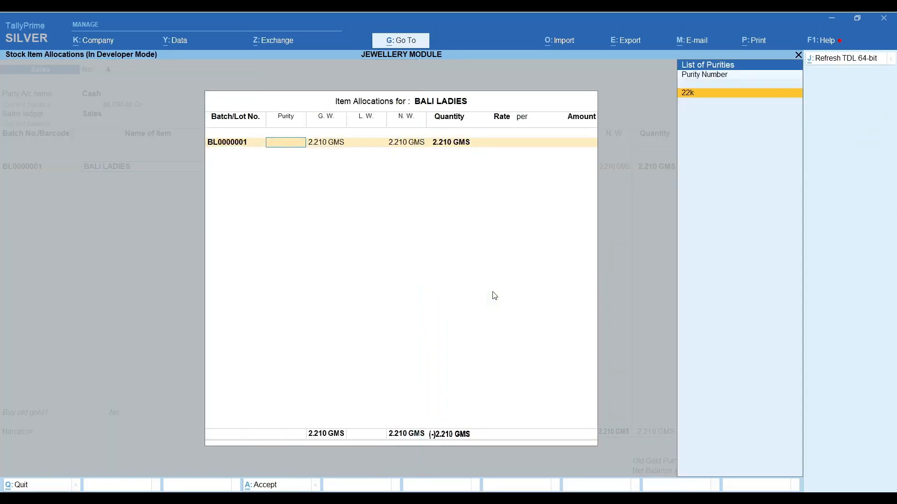
key("Return")
key("Return")
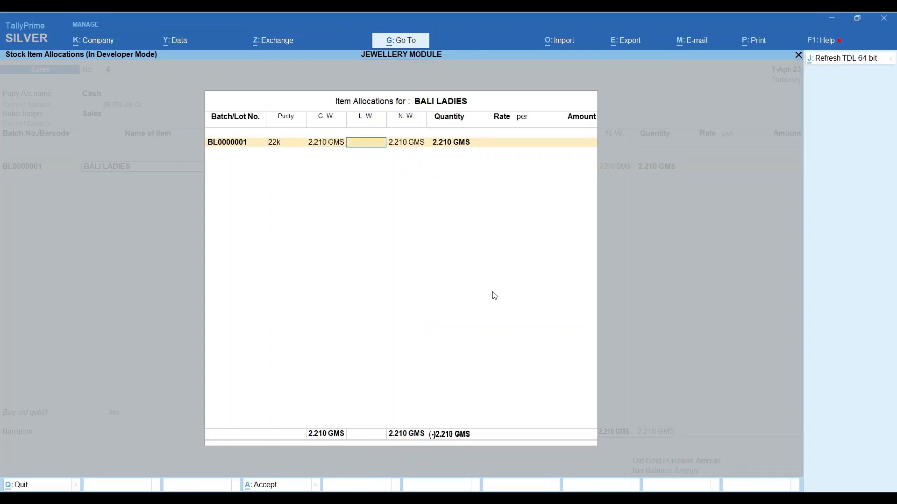
- Set the batch's rate to 5,000 per GMS and accept the BALI LADIES item allocation
key("Return")
key("Return")
key("BackSpace")
type("5000")
key("Return")
key("Return")
key("Return")
key("Return")
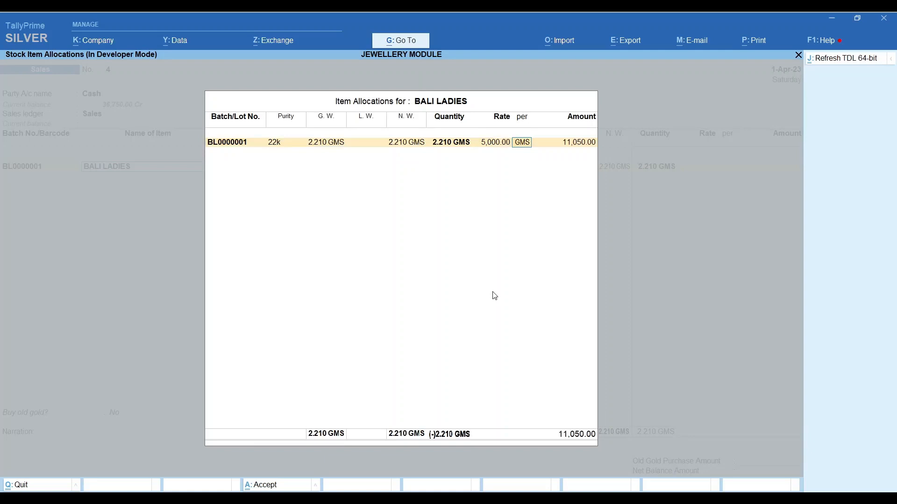
key("Return")
key("Return")
key("Return")
key("Return")
key("Return")
key("Return")
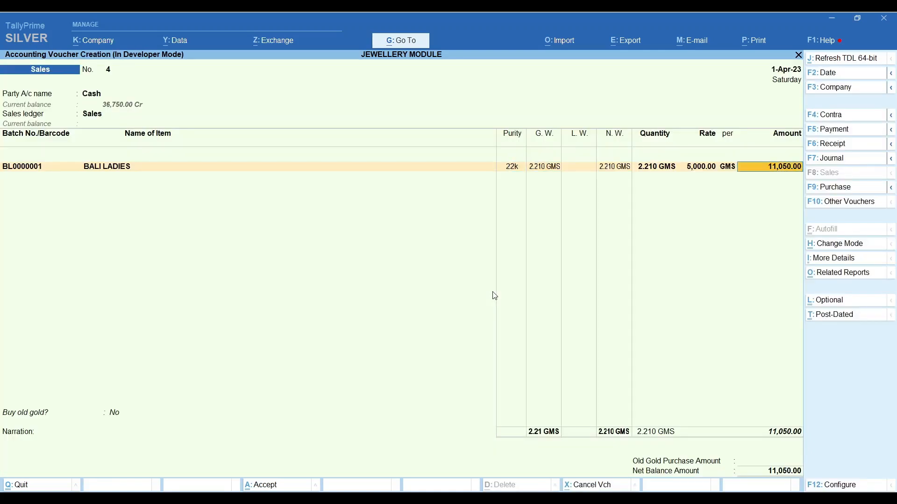
- Finish the item list, set Buy old gold to Yes and choose OLD GOLD as the first old gold item
key("Return")
key("Return")
key("Return")
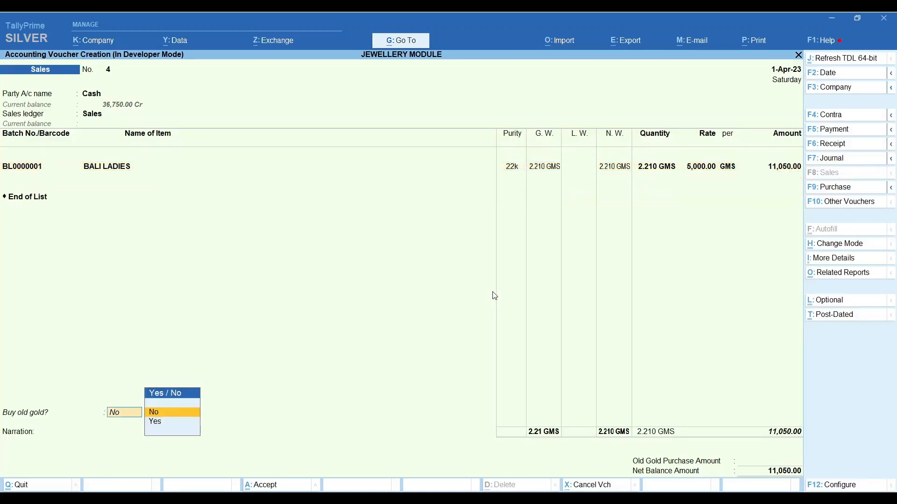
key("Down")
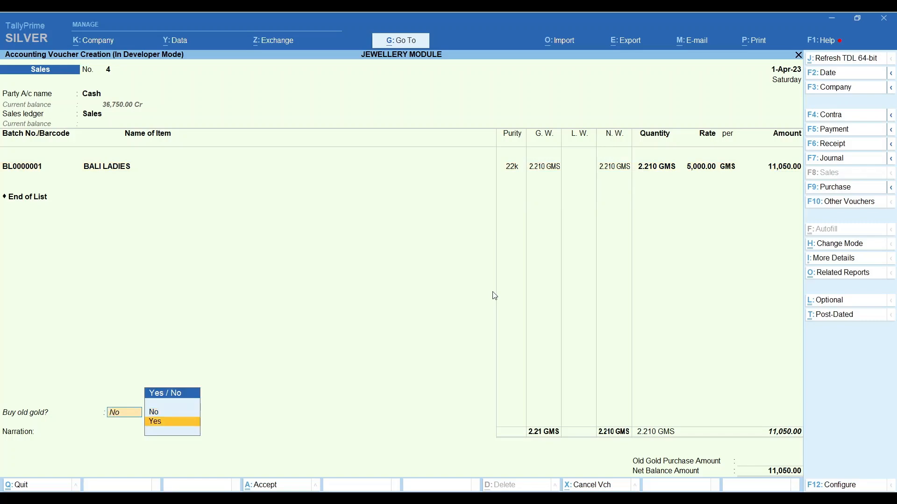
key("Return")
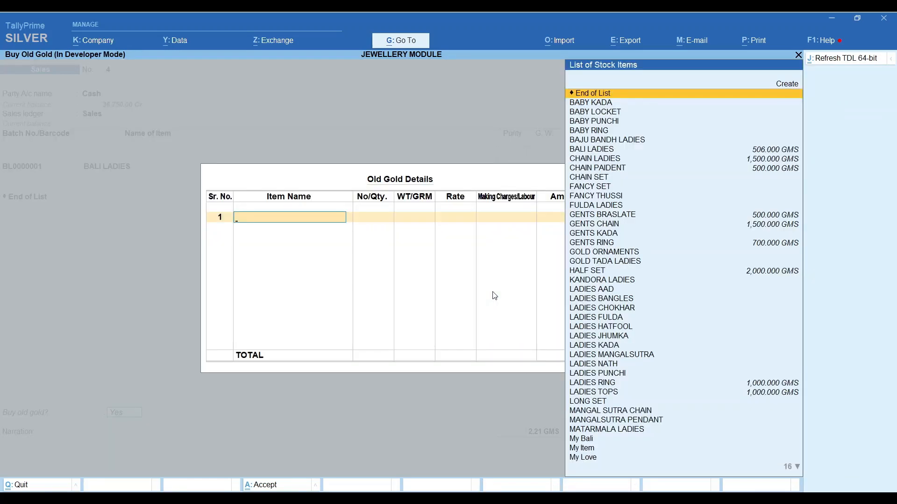
type("ol")
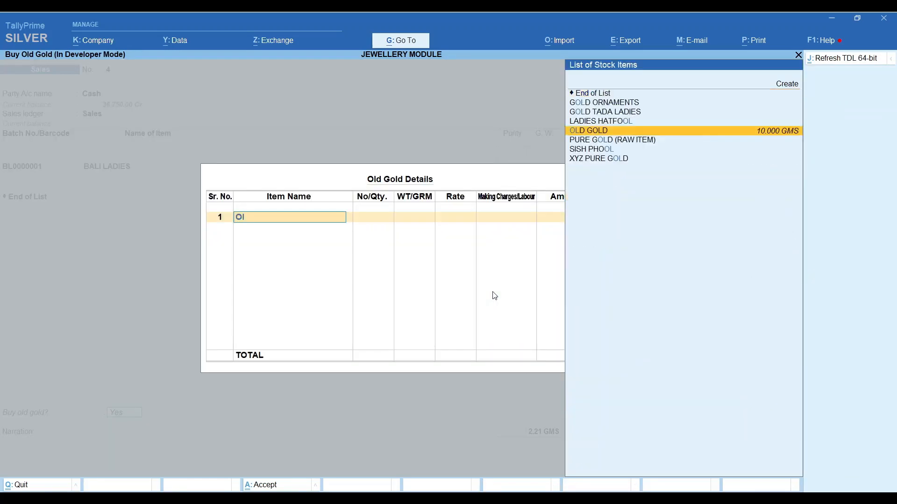
key("Return")
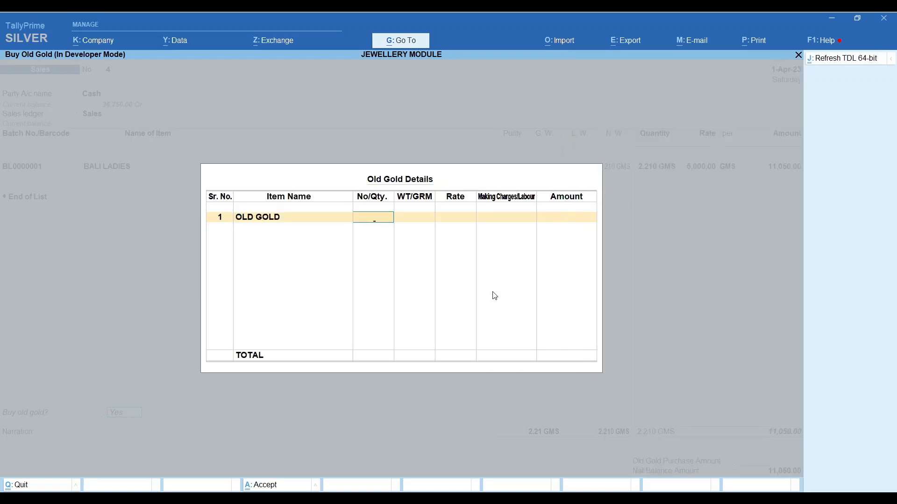
- Enter quantity 1, weight 10 grams and rate 3,500 for the OLD GOLD line
type("1")
key("Return")
type("10")
key("Return")
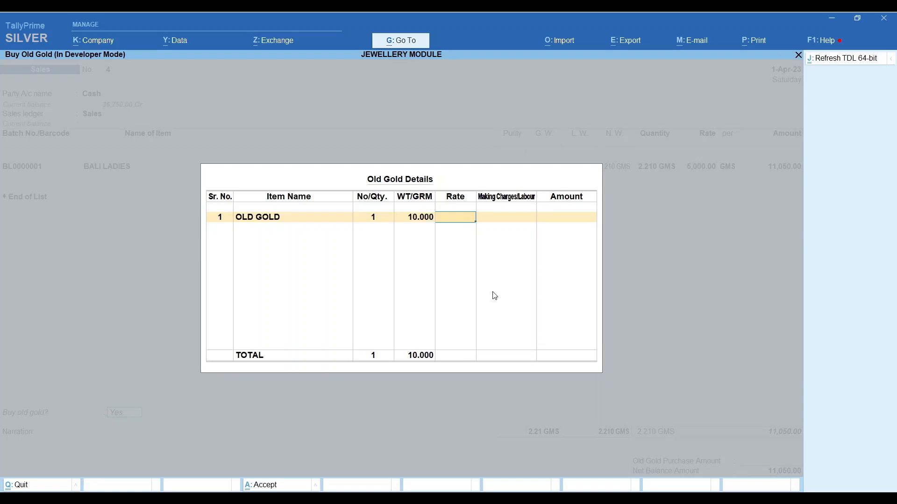
type("45")
key("BackSpace")
key("BackSpace")
type("3500")
key("Return")
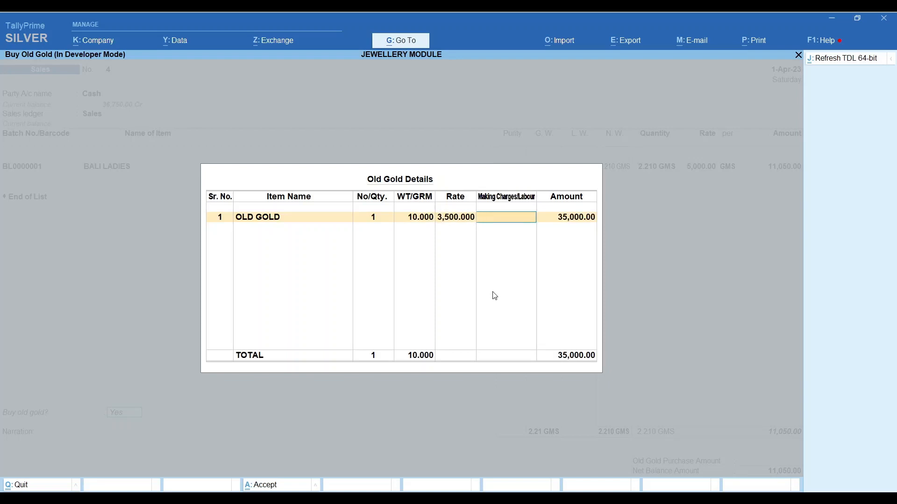
- Set the OLD GOLD line's making charges to 500 and accept the old gold details
type("500")
key("Return")
key("Return")
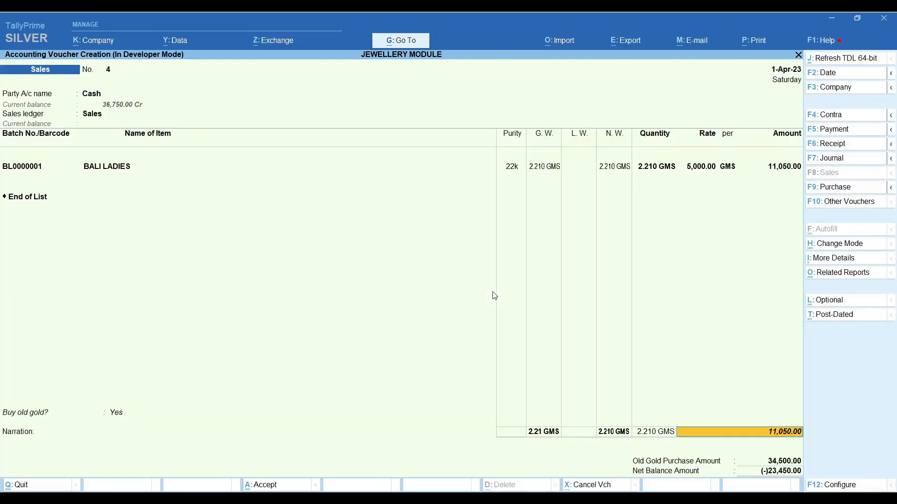
- Return to the Buy old gold option, keep it at Yes and reopen the old gold details
key("BackSpace")
key("BackSpace")
key("BackSpace")
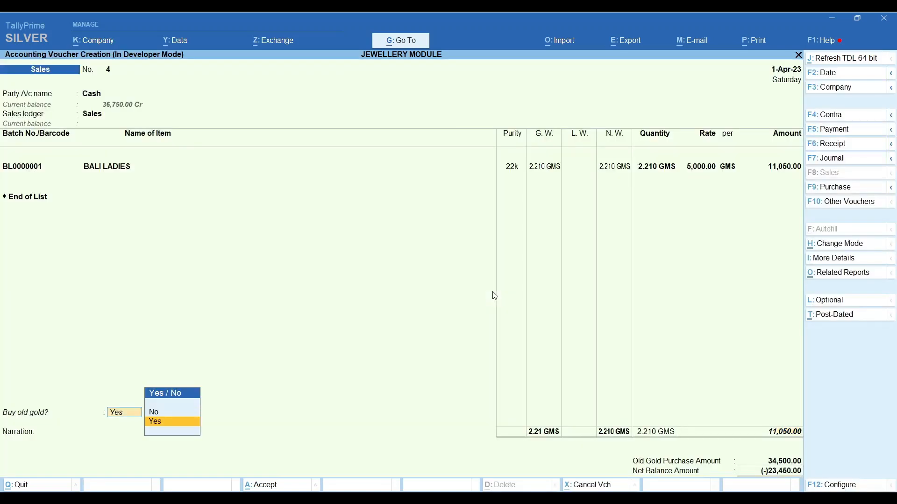
key("Return")
key("Return")
key("Return")
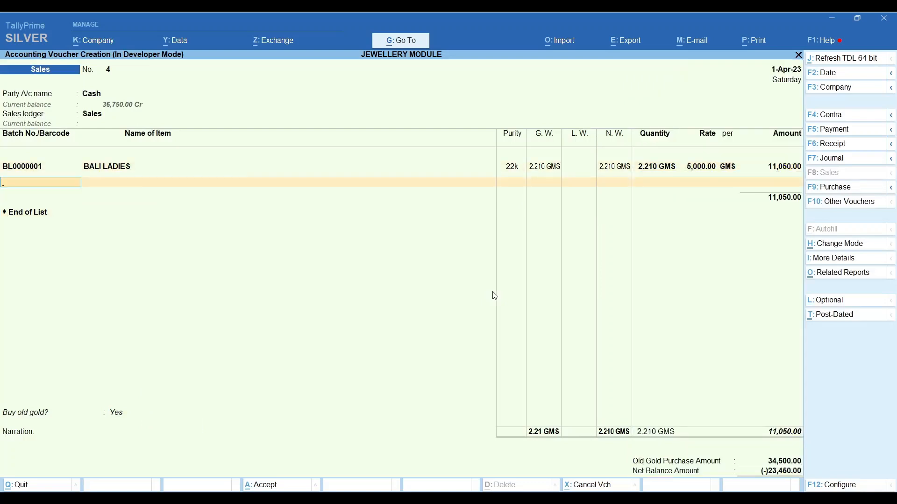
key("Up")
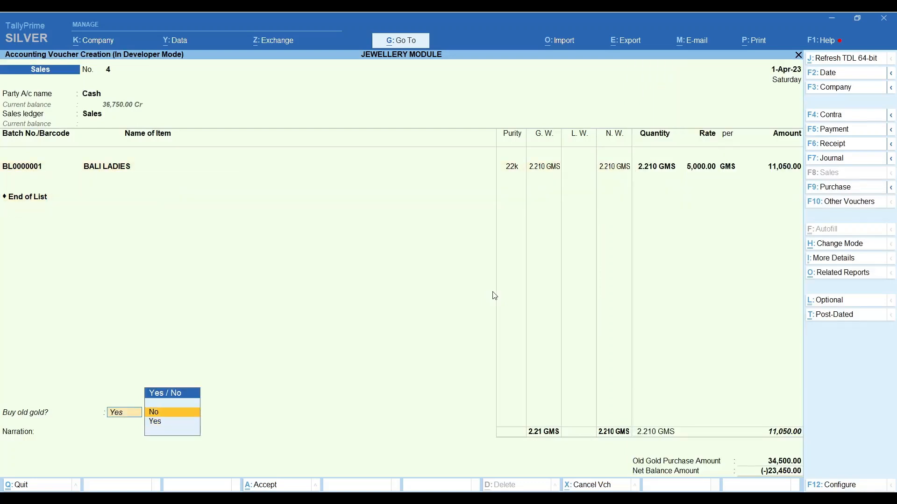
key("Down")
key("Return")
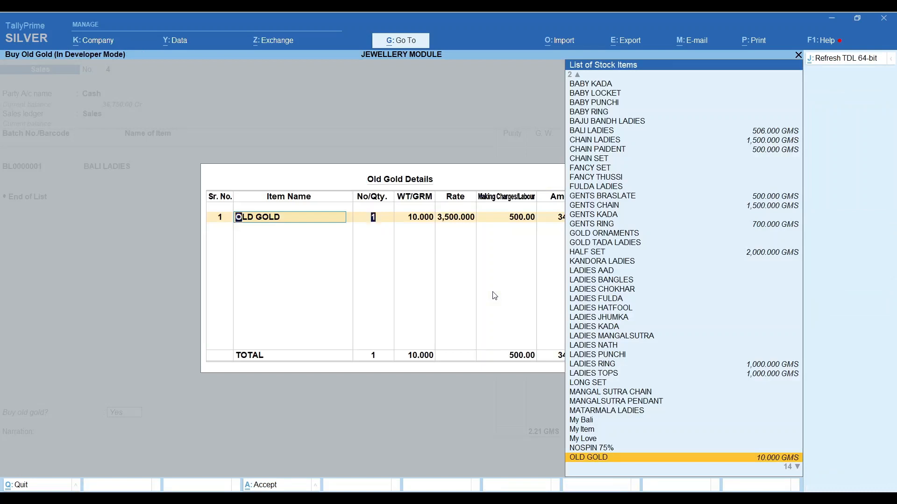
- Set the OLD GOLD line's rate to 200, keep its other values and accept the old gold details
key("Return")
key("Return")
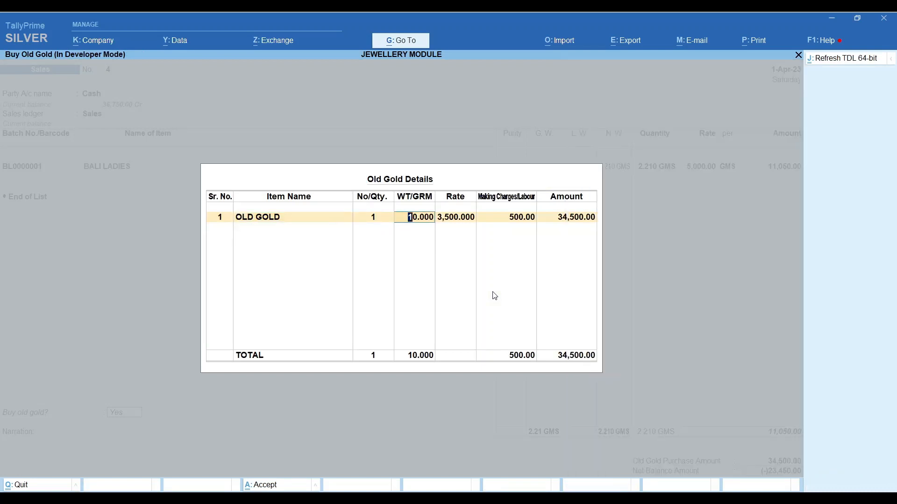
key("Return")
type("200")
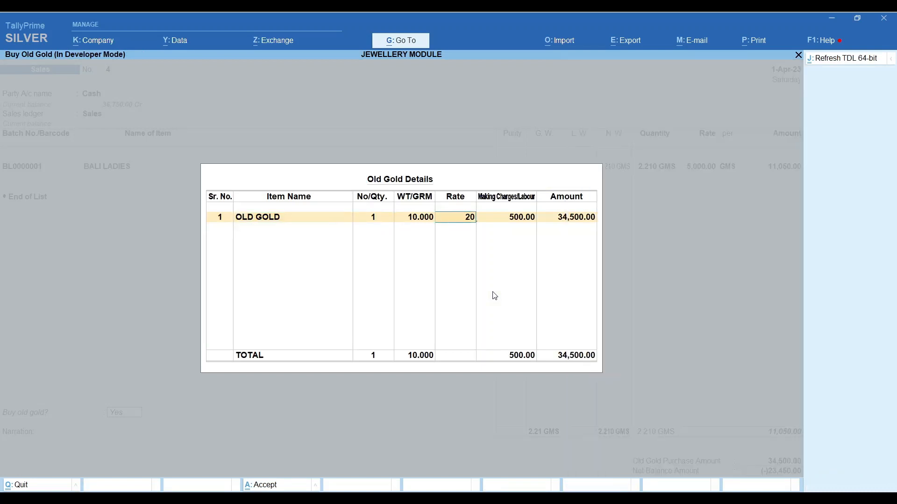
key("Return")
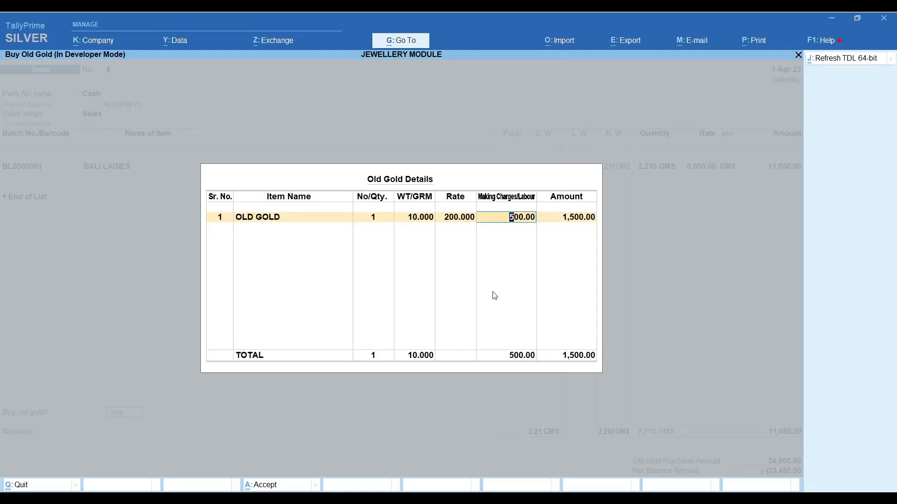
key("Return")
key("Return")
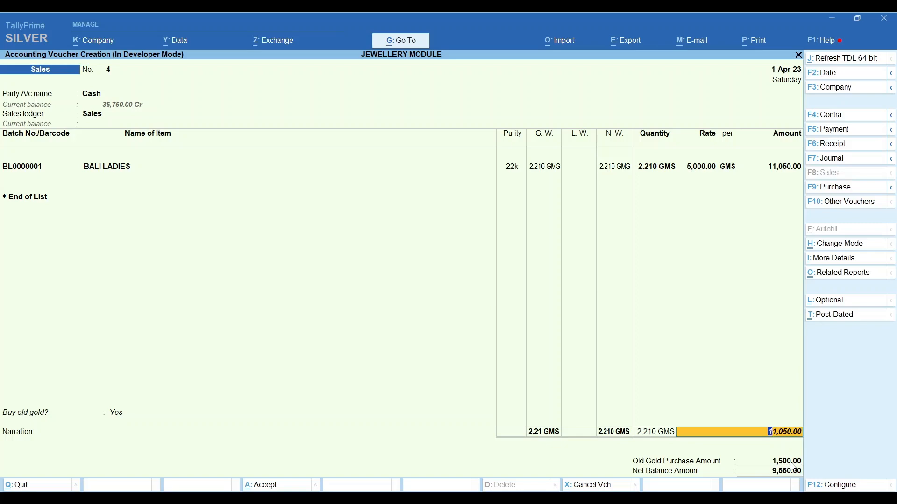
- Reopen the old gold details and review the OLD GOLD line's quantity, weight, rate, making charges and amount
key("Return")
key("Return")
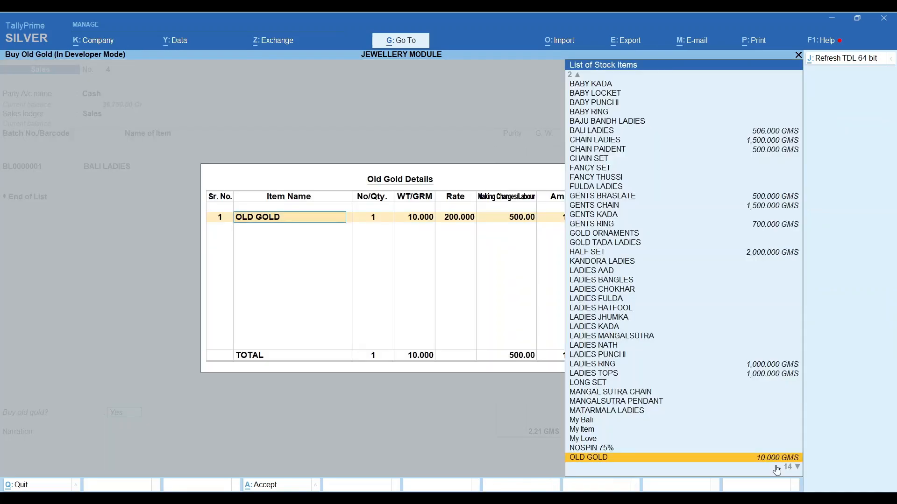
key("Return")
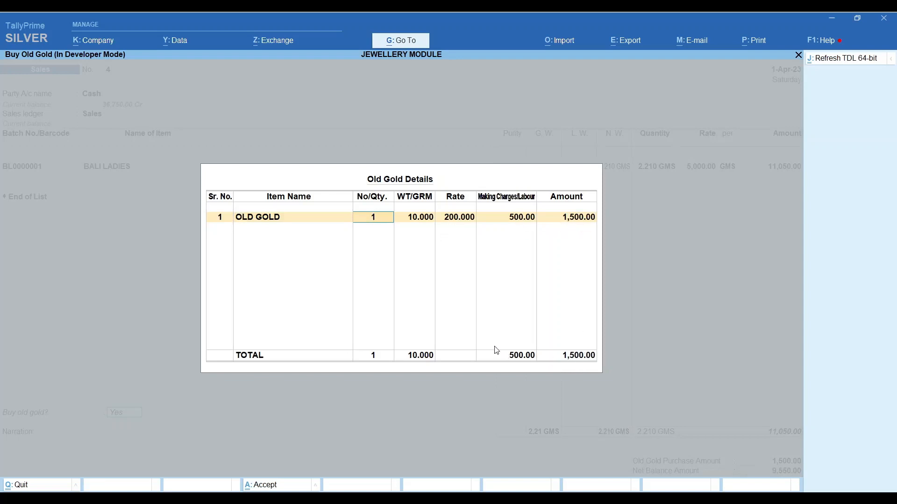
key("Return")
key("Return")
key("Return")
key("Return")
key("Return")
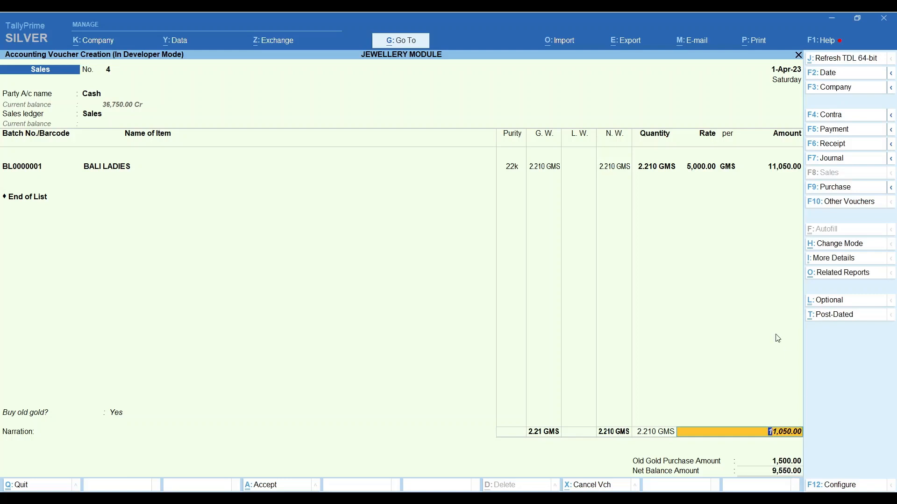
- Save the sales voucher, confirm passing the purchase voucher entry and leave the blank purchase voucher
key("Return")
key("Return")
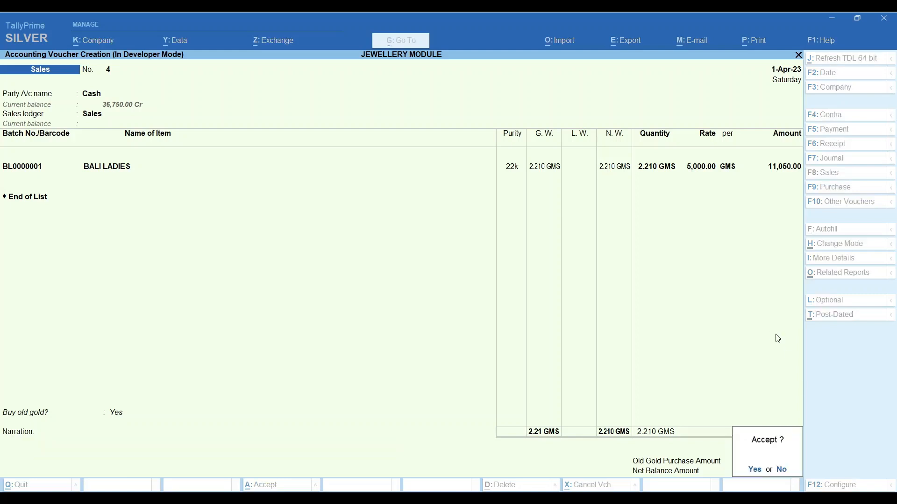
key("Return")
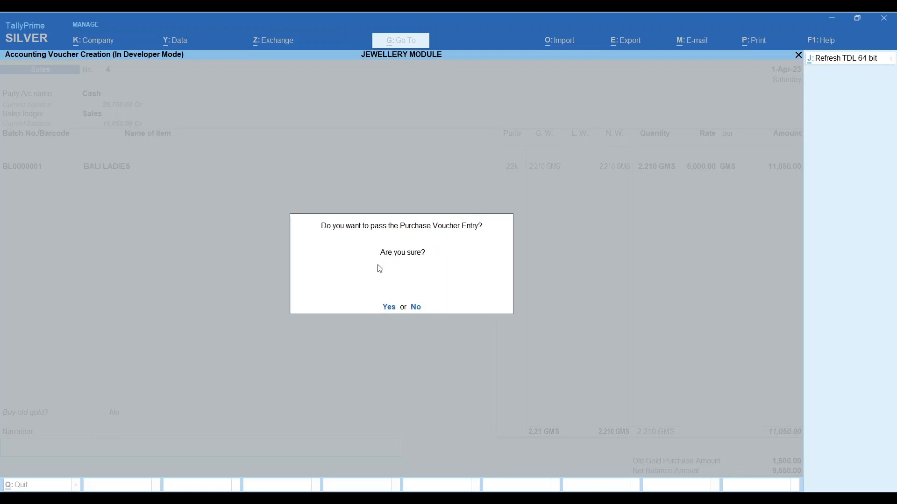
left_click(389, 307)
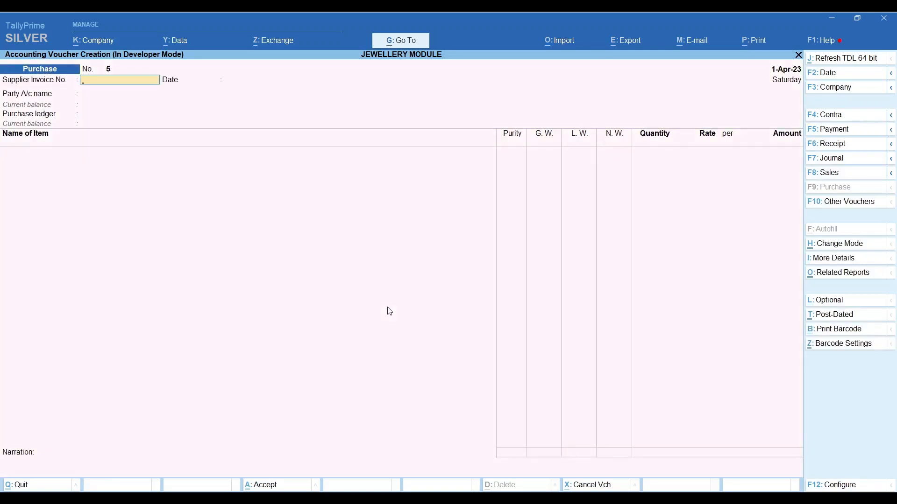
key("Escape")
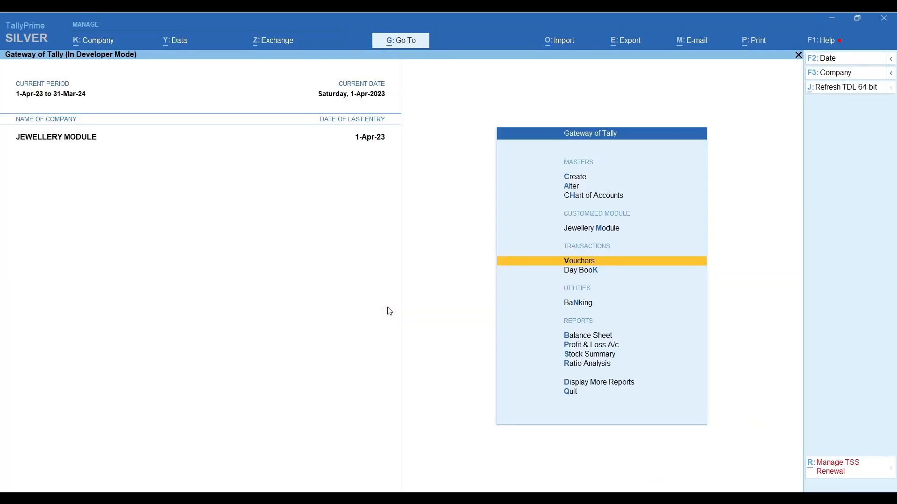
- Open purchase voucher no. 4 from April in the Purchase Register, examine its OLD GOLD entry and return to the Gateway
key("d")
key("a")
key("p")
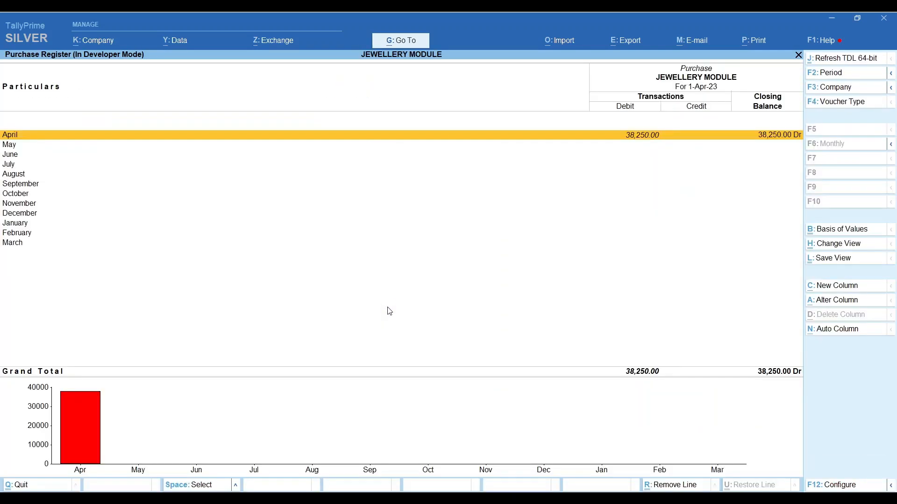
key("Return")
key("Down")
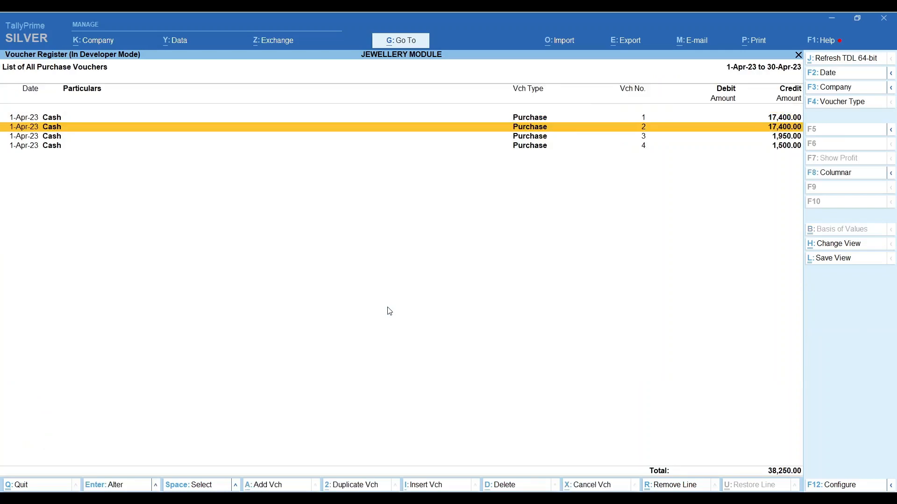
key("Down")
key("Down")
key("Return")
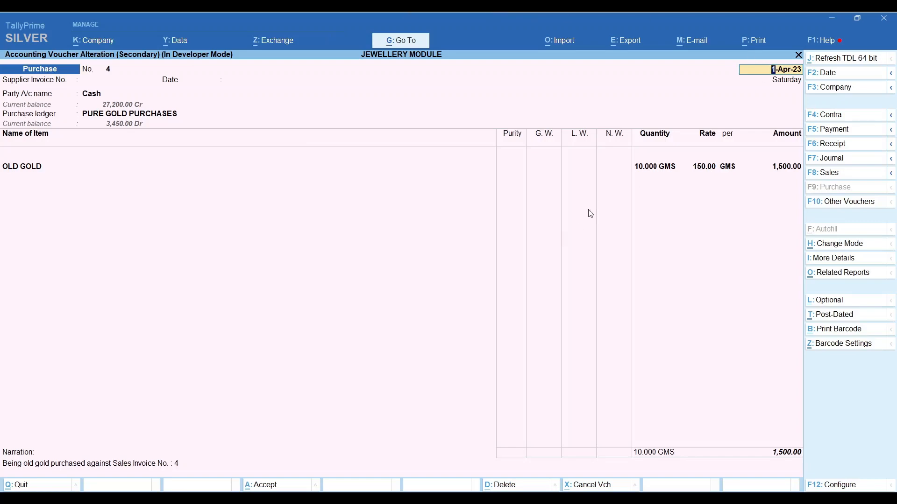
key("Escape")
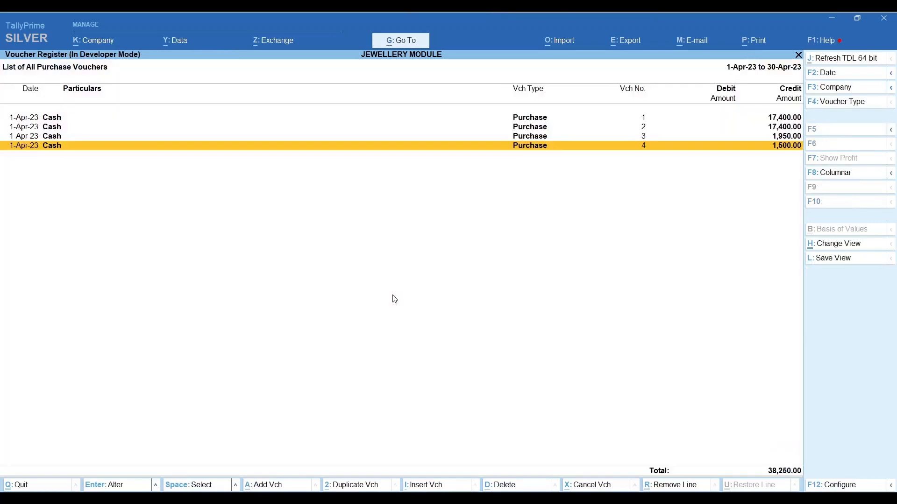
key("Escape")
key("Escape")
key("Escape")
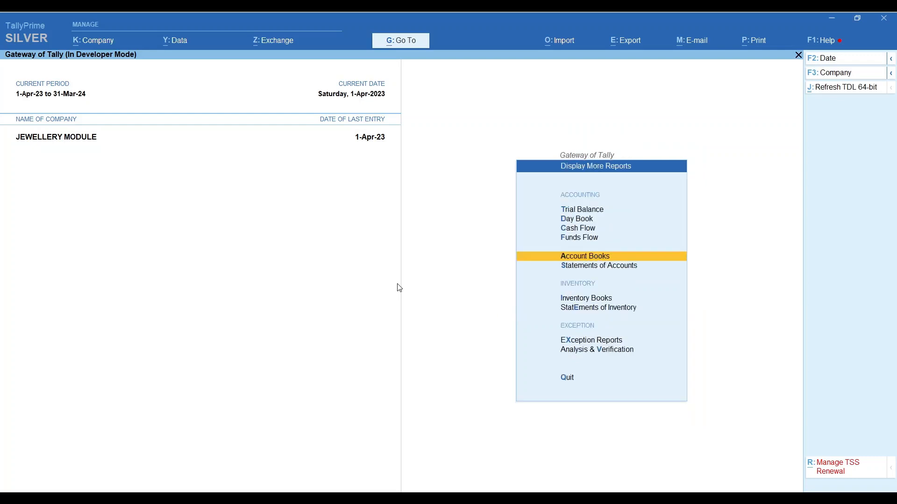
key("Escape")
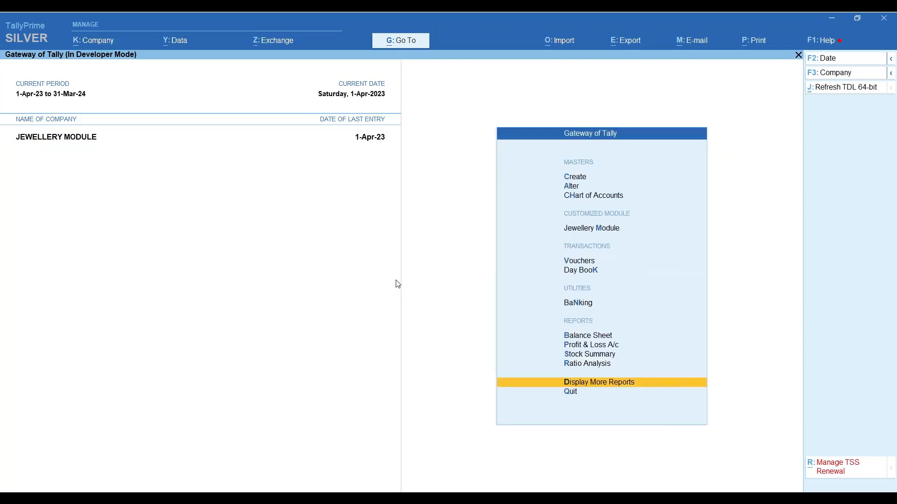
- View the Jewellery Module's Old Gold Report on old gold purchased in sales vouchers and return to the Gateway
key("m")
key("Down")
key("Down")
key("Down")
key("Down")
key("Down")
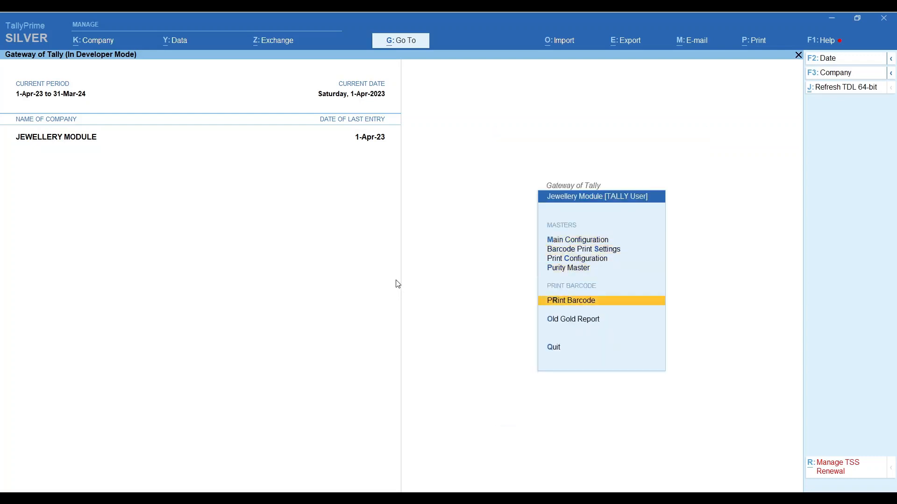
key("Up")
key("Down")
key("Return")
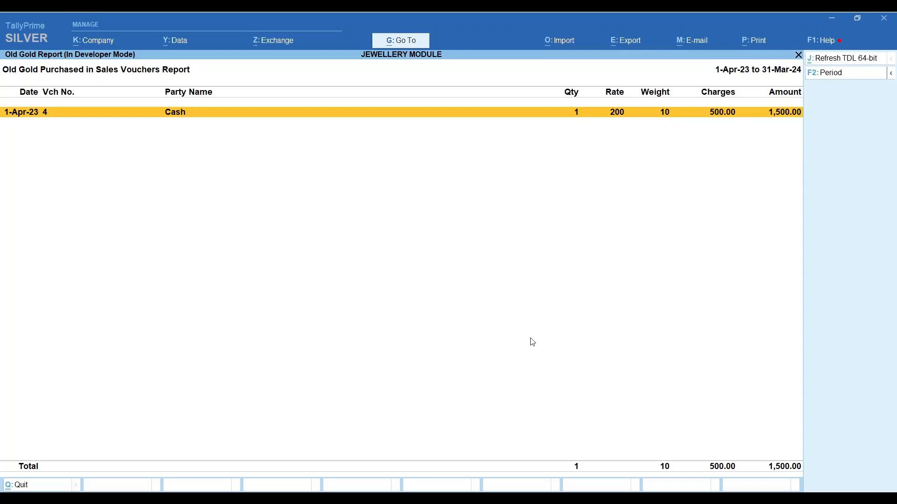
key("Escape")
key("Escape")
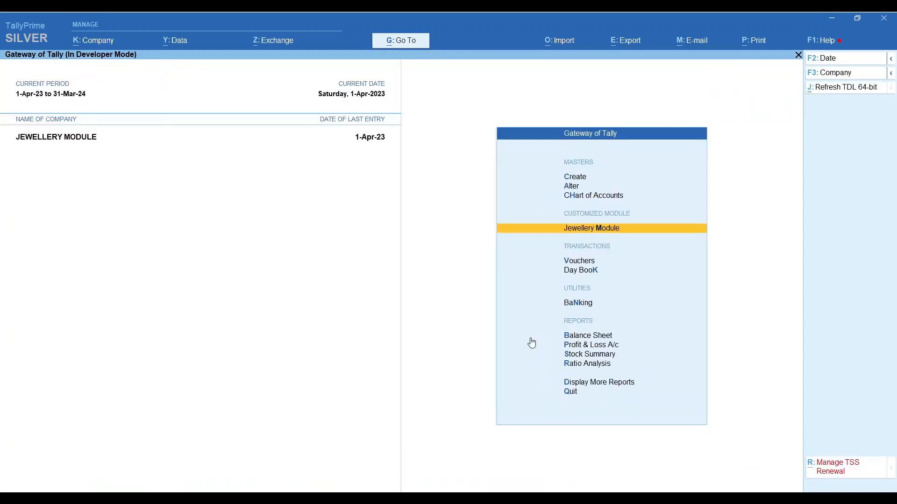
- Review the purity entries in the Jewellery Module's Purity Master and return to the Gateway
key("Return")
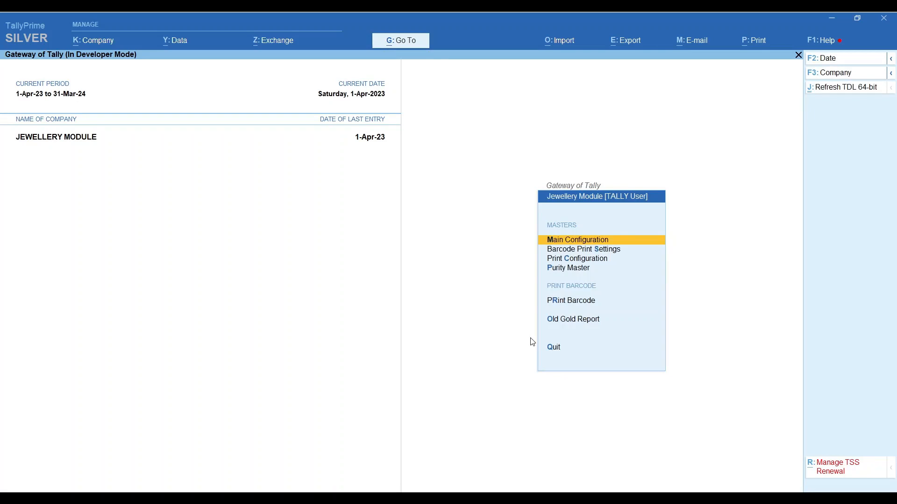
key("Down")
key("Down")
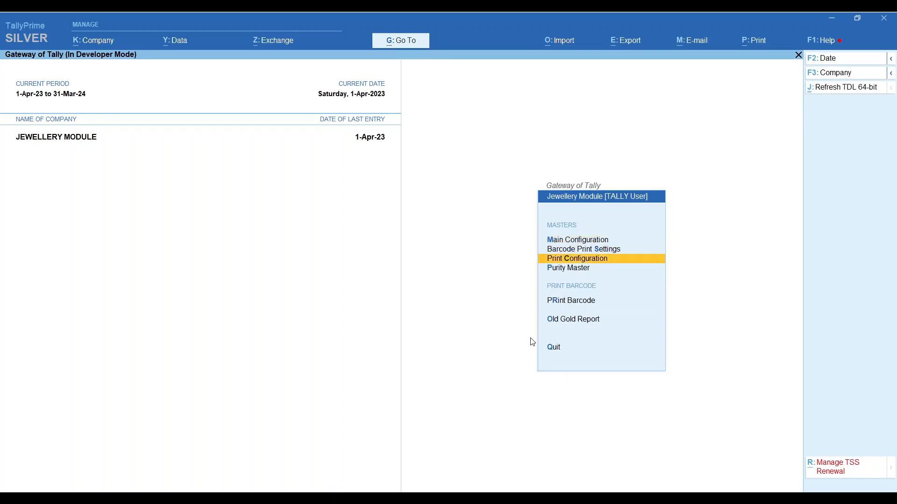
key("Down")
key("Return")
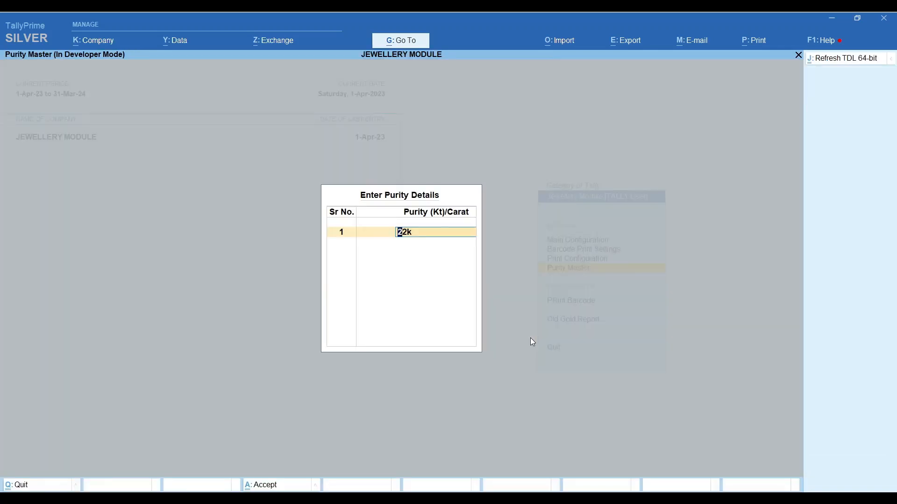
key("Return")
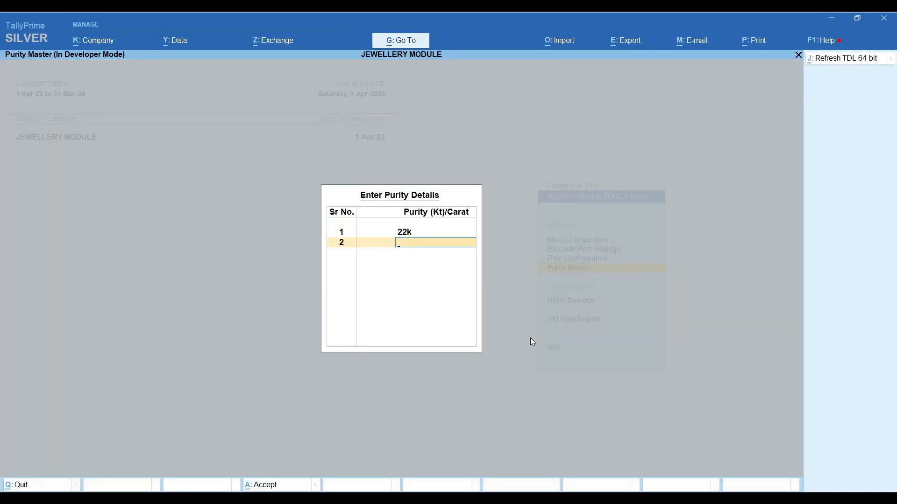
key("Return")
key("Escape")
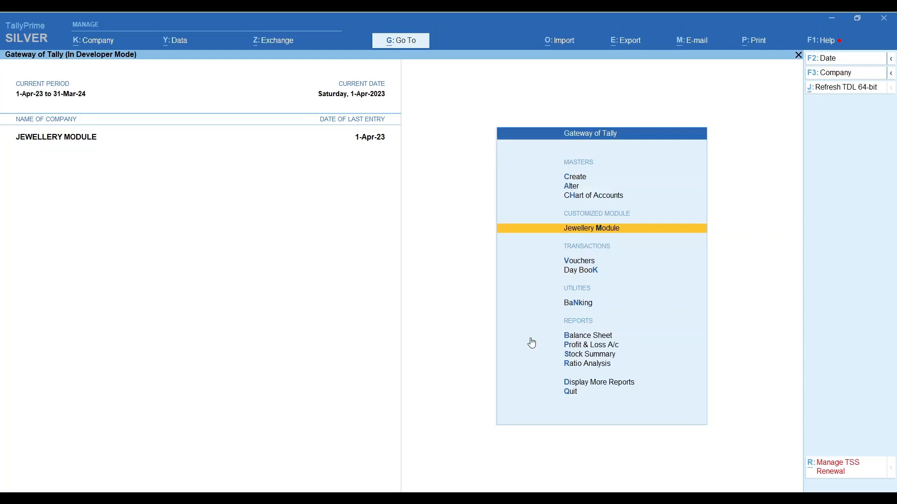
- Open sales voucher no. 4 from April in the Sales Register
key("d")
key("a")
key("s")
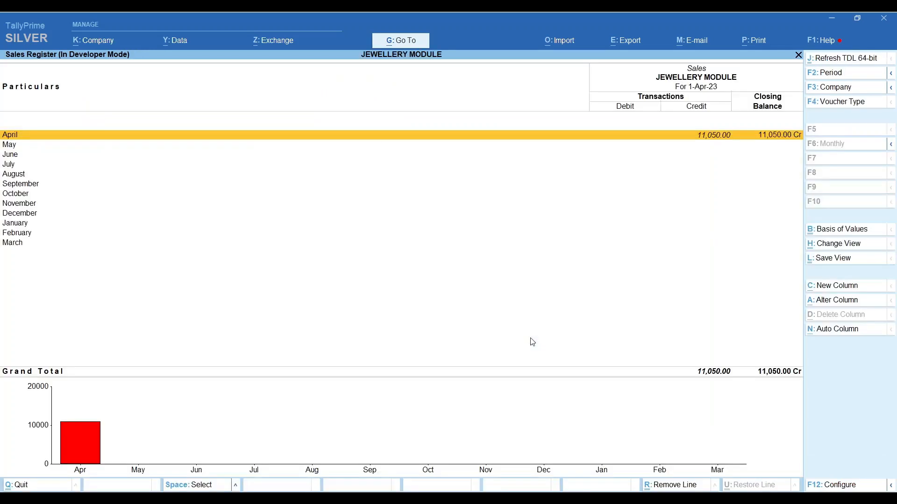
key("Return")
key("Return")
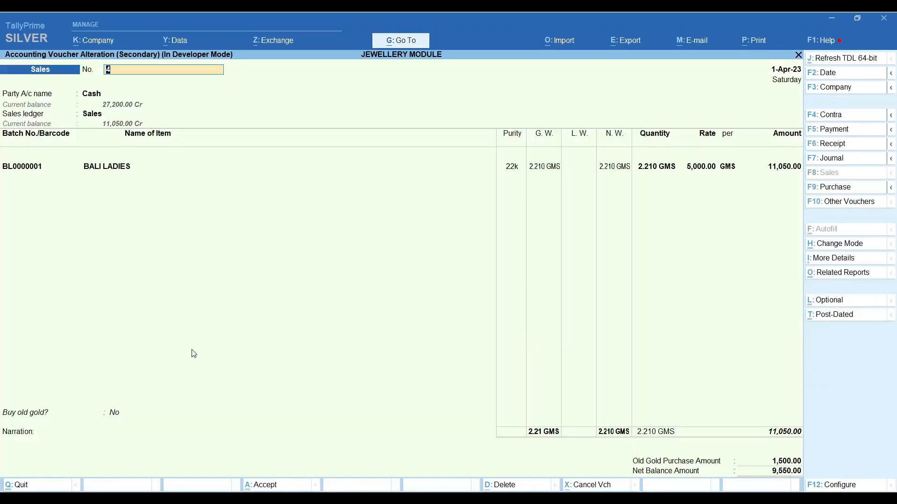
- Examine the BALI LADIES item allocation and its list of purities, and close the voucher and register without changes
left_click(15, 173)
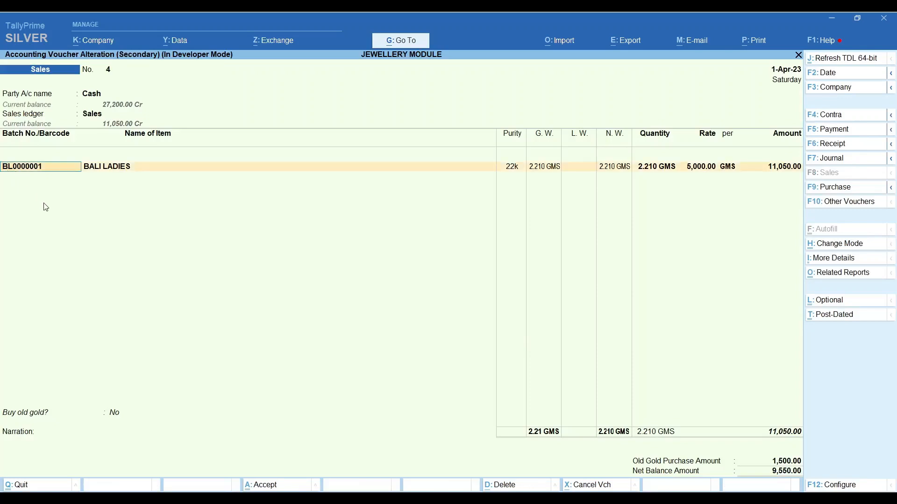
key("Return")
key("Return")
key("Return")
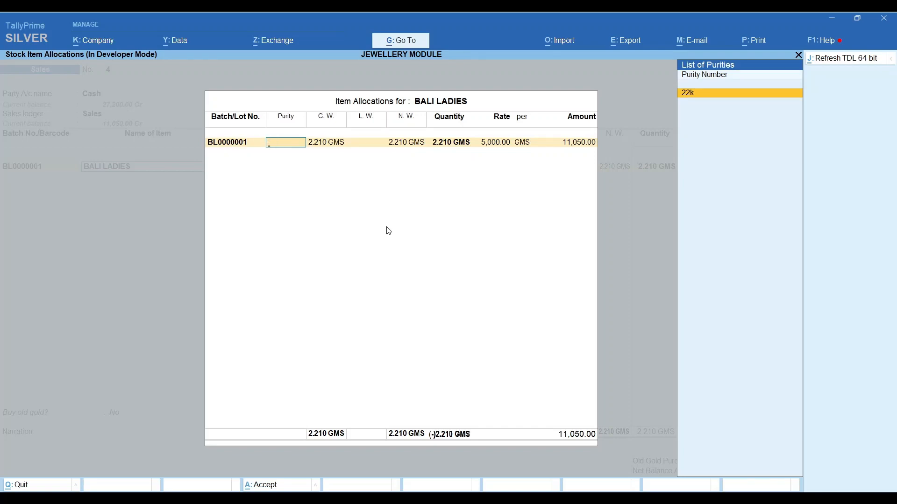
key("Escape")
key("Escape")
key("Escape")
key("Escape")
key("Escape")
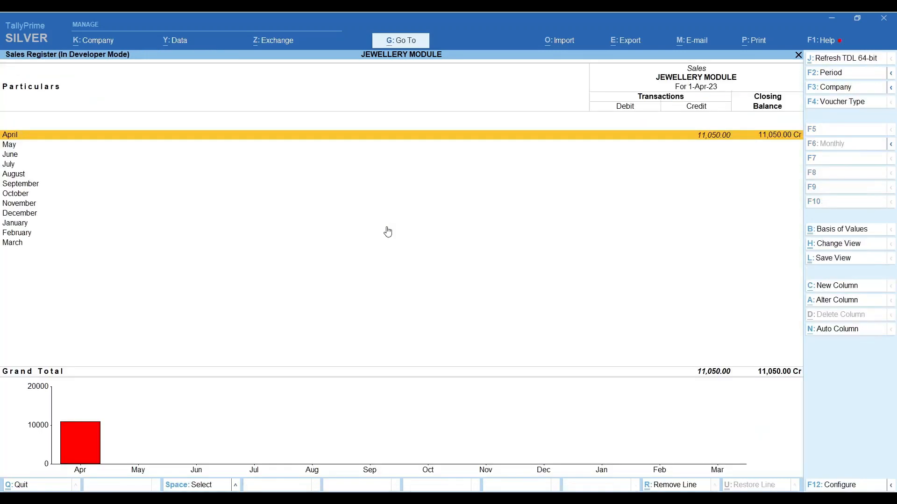
key("Escape")
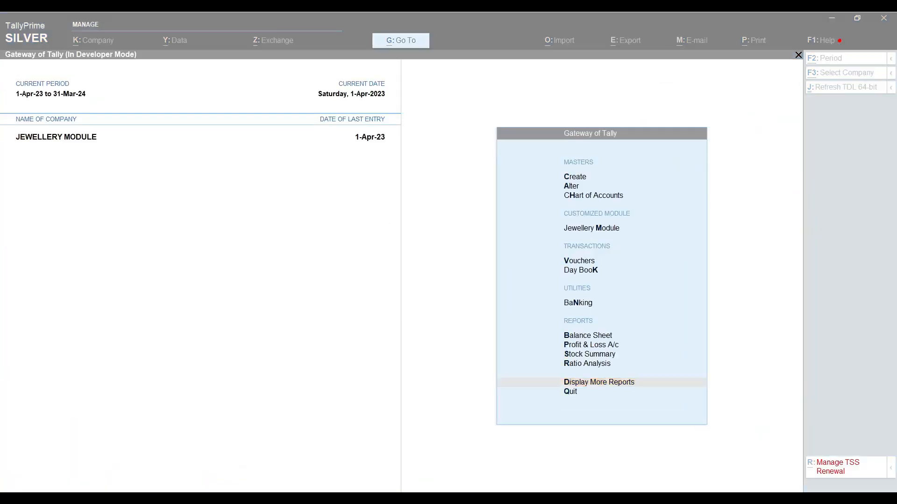